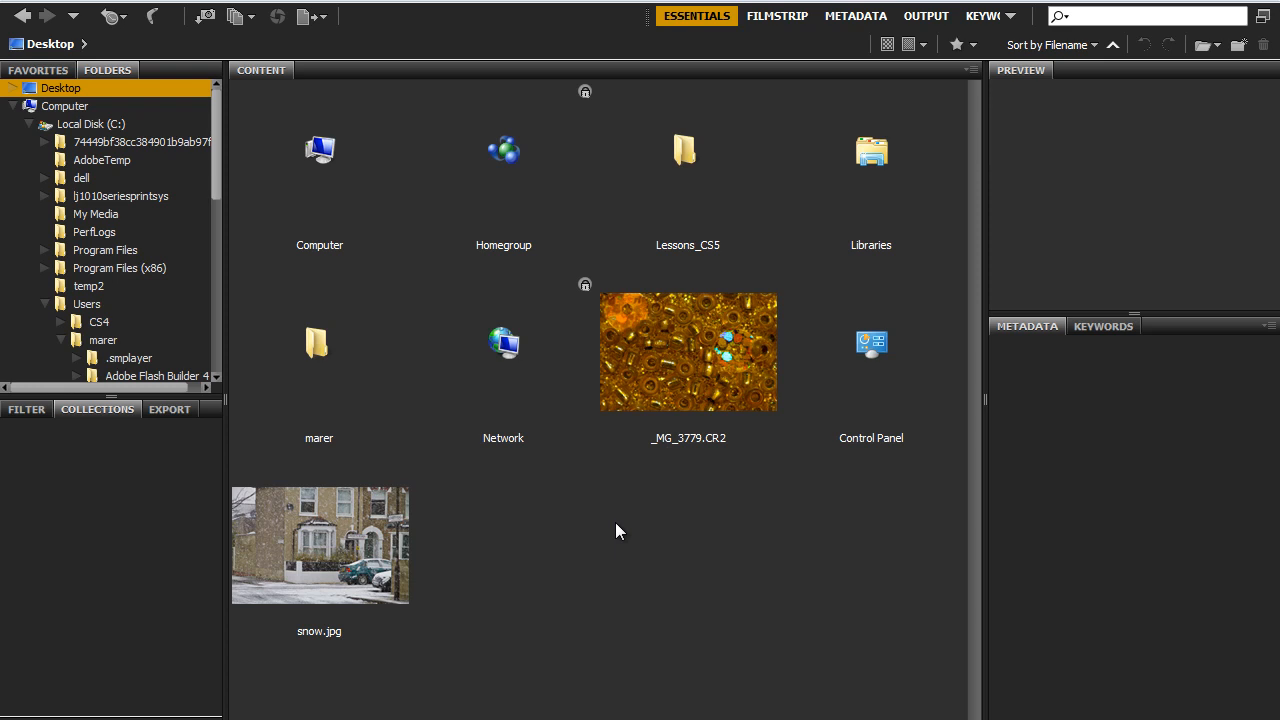
- Open the raw photo _MG_3779.CR2 in Camera Raw
{"action": "left_click", "coordinate": [689, 358]}
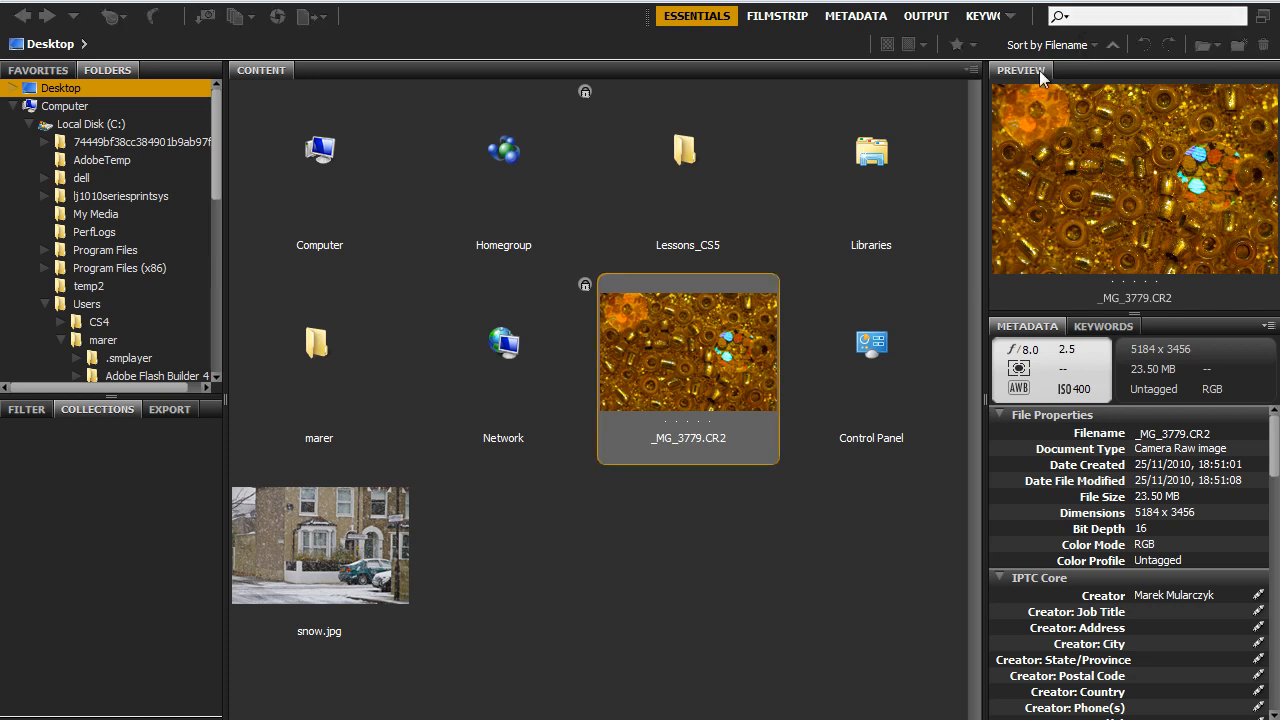
{"action": "left_click", "coordinate": [696, 386]}
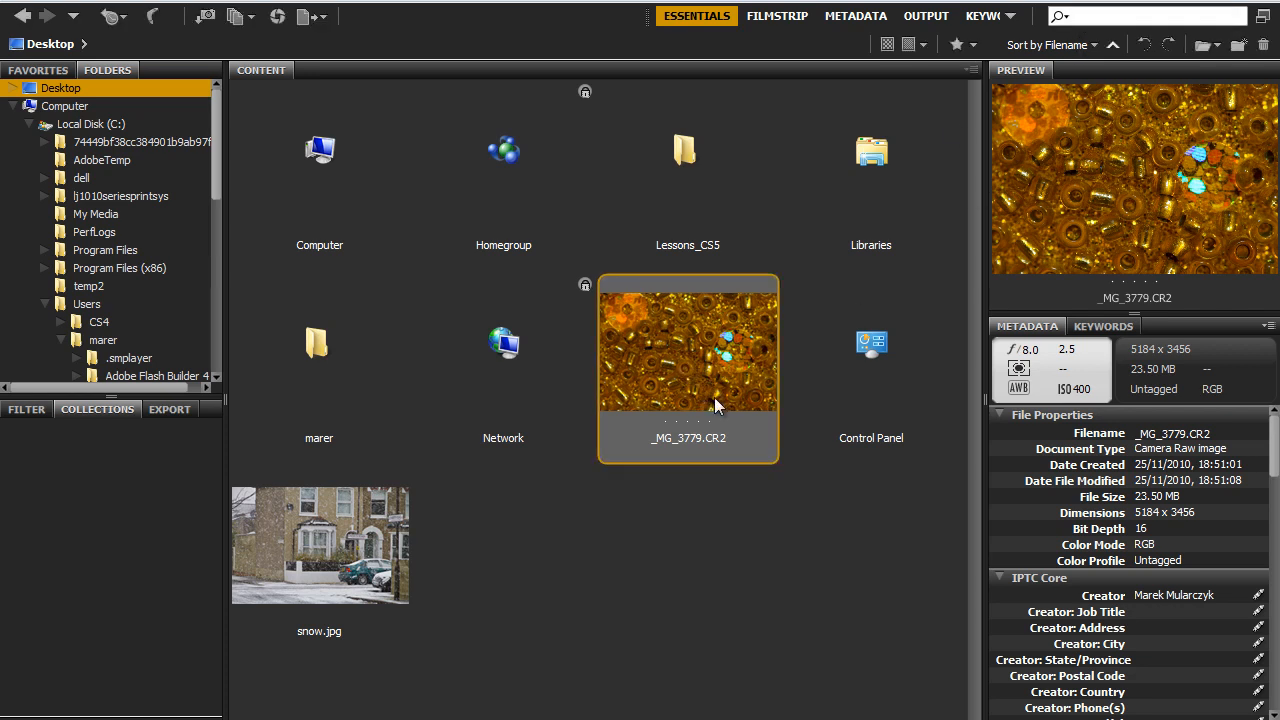
{"action": "right_click", "coordinate": [651, 338]}
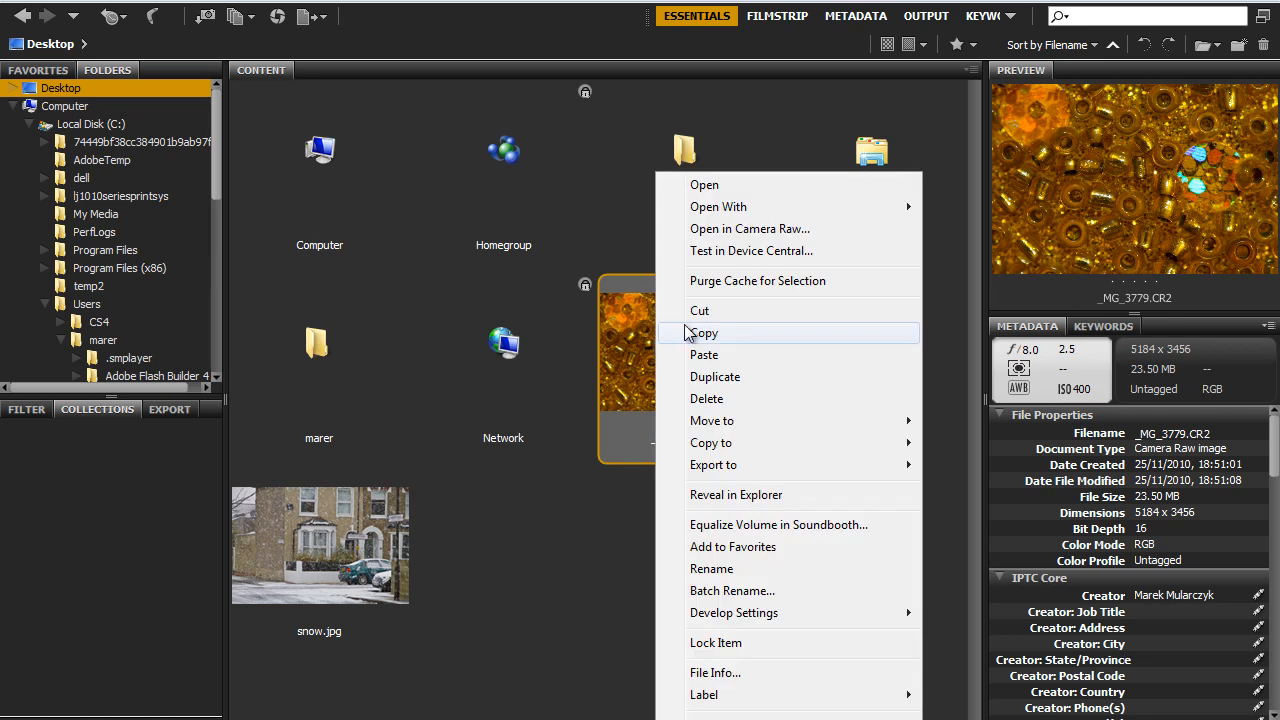
{"action": "left_click", "coordinate": [632, 366]}
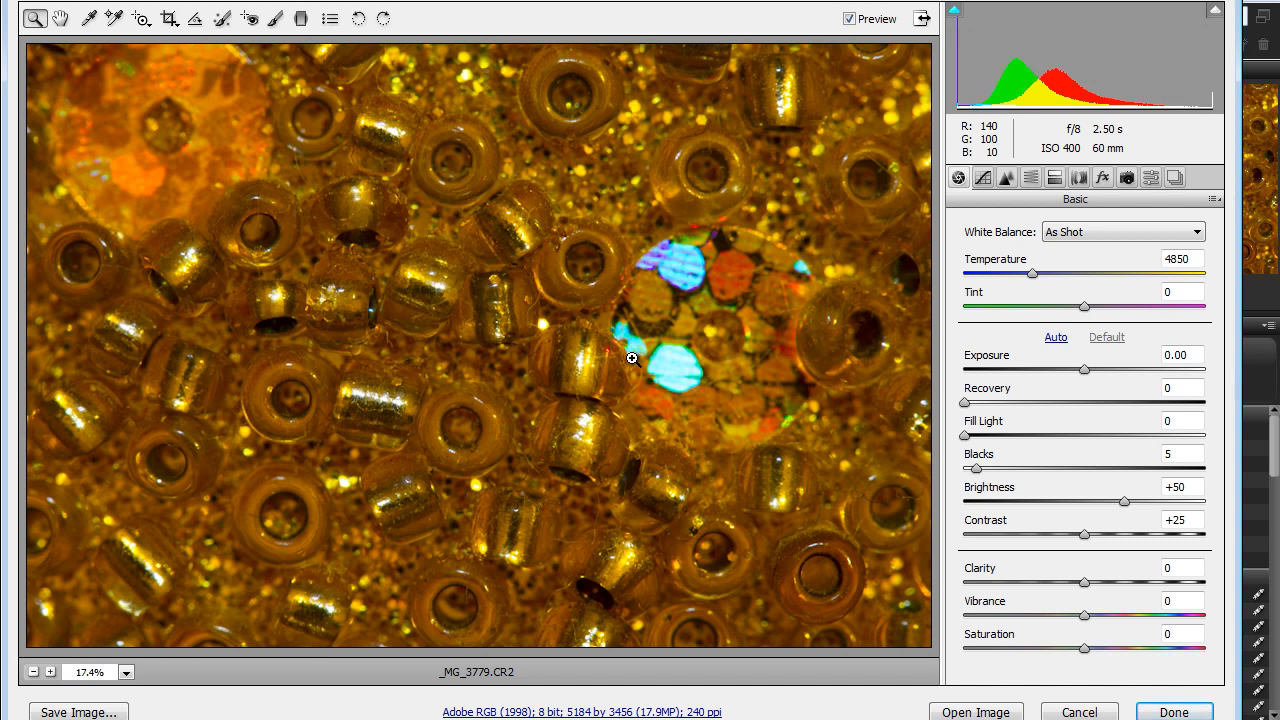
- Show the Detail adjustments and examine the noise across the beads photo at 100% magnification
{"action": "left_click", "coordinate": [1006, 178]}
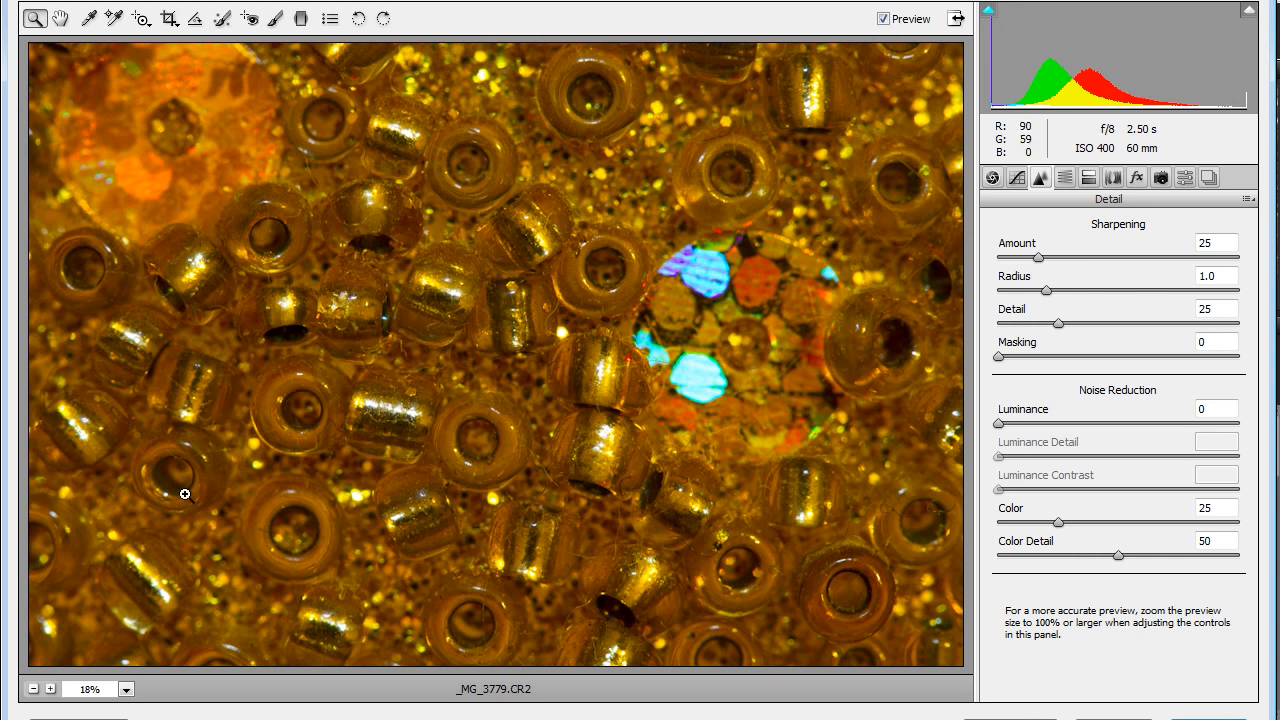
{"action": "left_click", "coordinate": [127, 690]}
{"action": "left_click", "coordinate": [113, 560]}
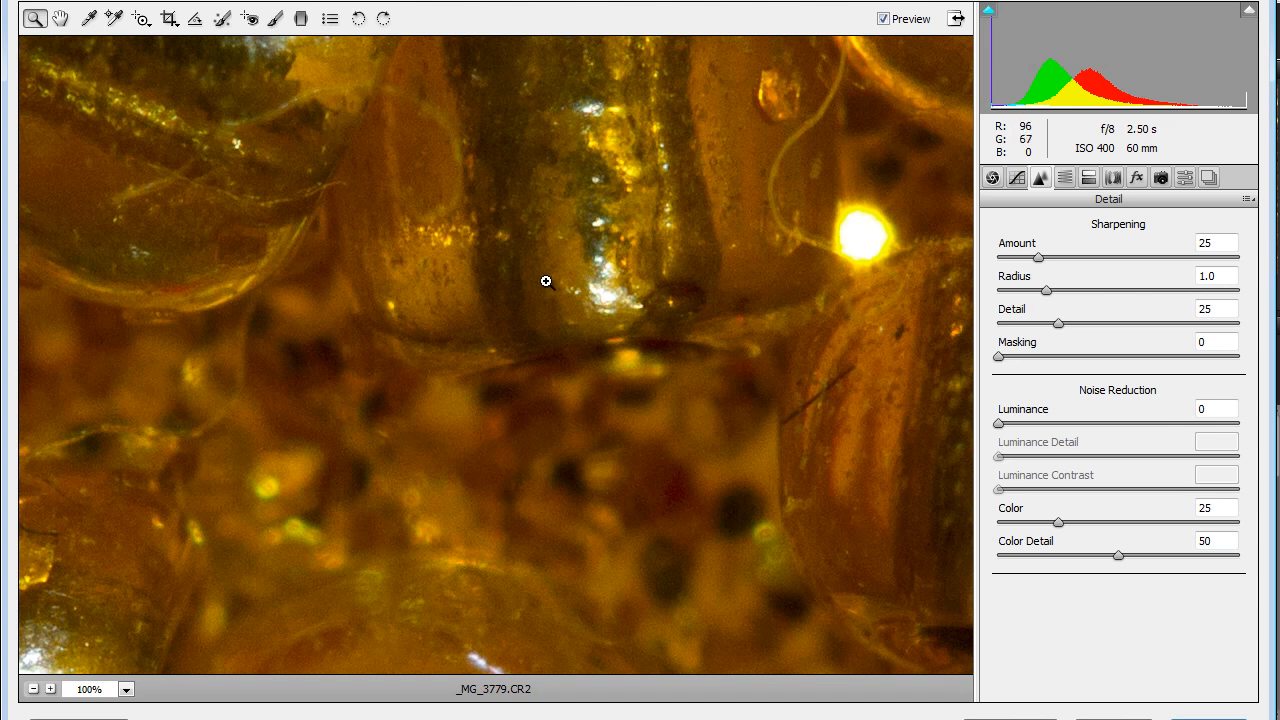
{"action": "left_click", "coordinate": [62, 20]}
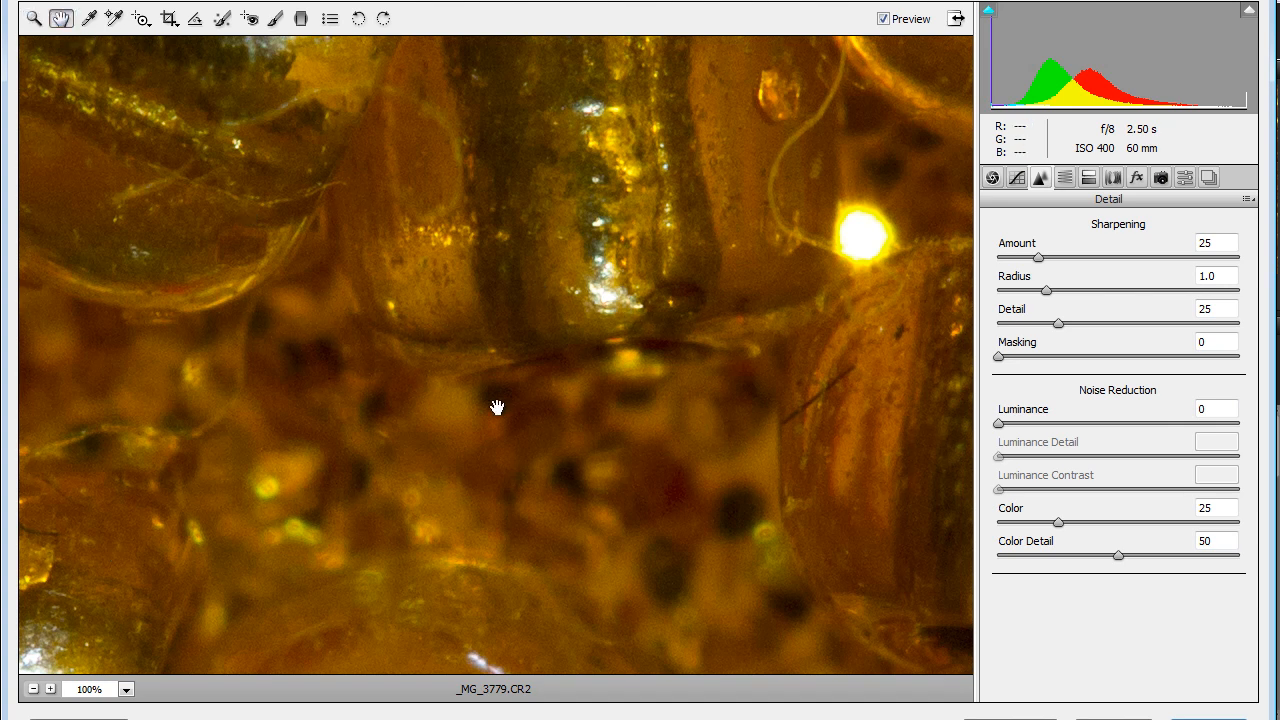
{"action": "left_click_drag", "start_coordinate": [451, 446], "coordinate": [511, 377]}
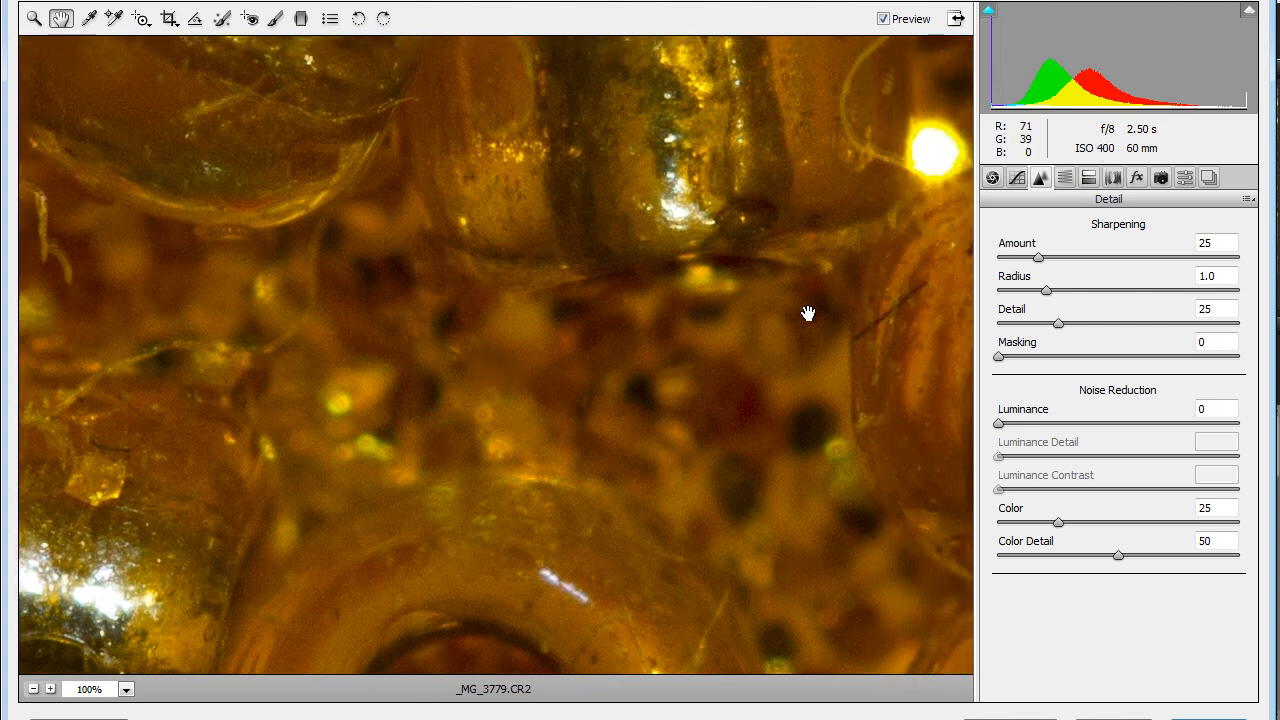
{"action": "left_click_drag", "start_coordinate": [562, 407], "coordinate": [726, 409]}
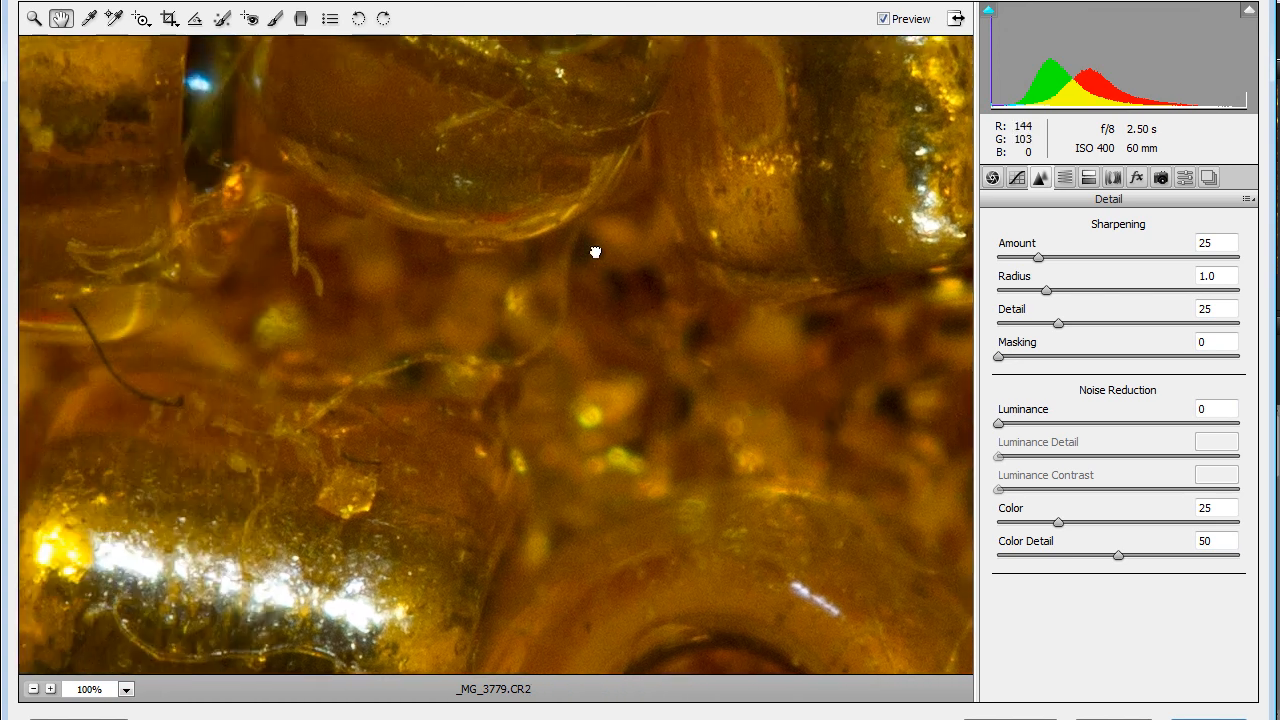
{"action": "left_click_drag", "start_coordinate": [606, 200], "coordinate": [446, 208]}
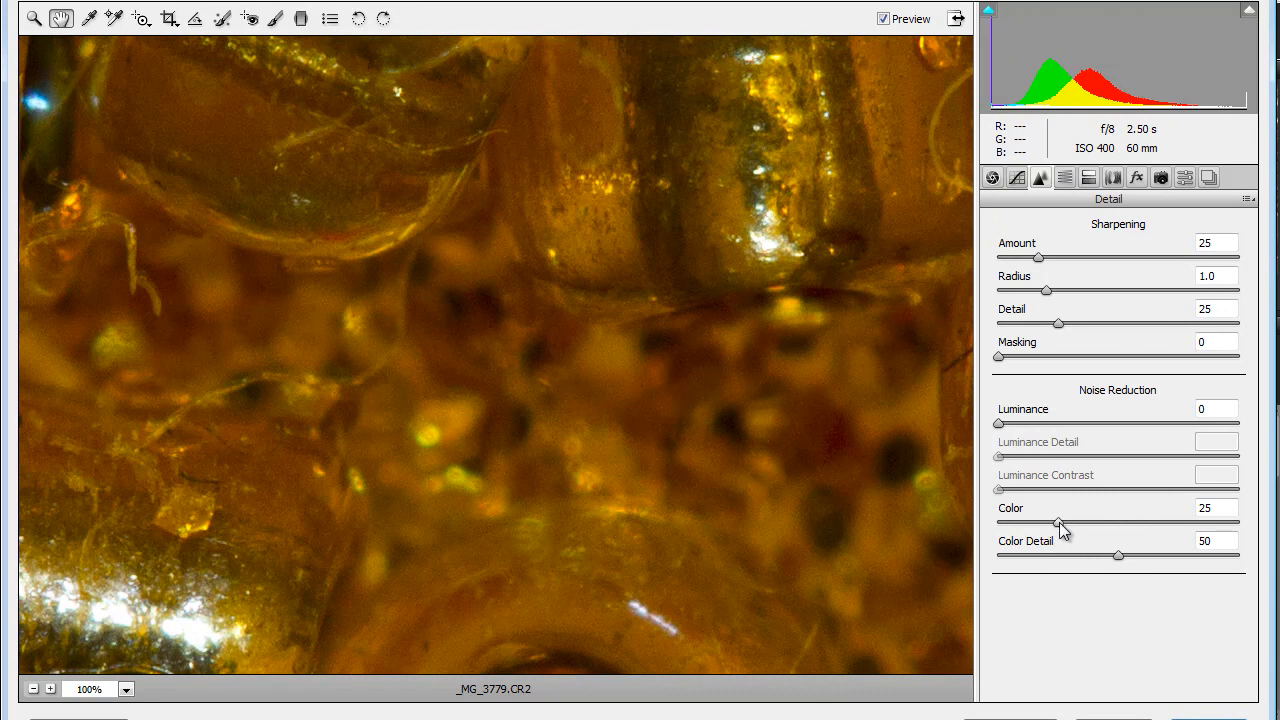
- Try a Color noise reduction of 65, and return it to 25
{"action": "left_click_drag", "start_coordinate": [1062, 530], "coordinate": [1159, 527]}
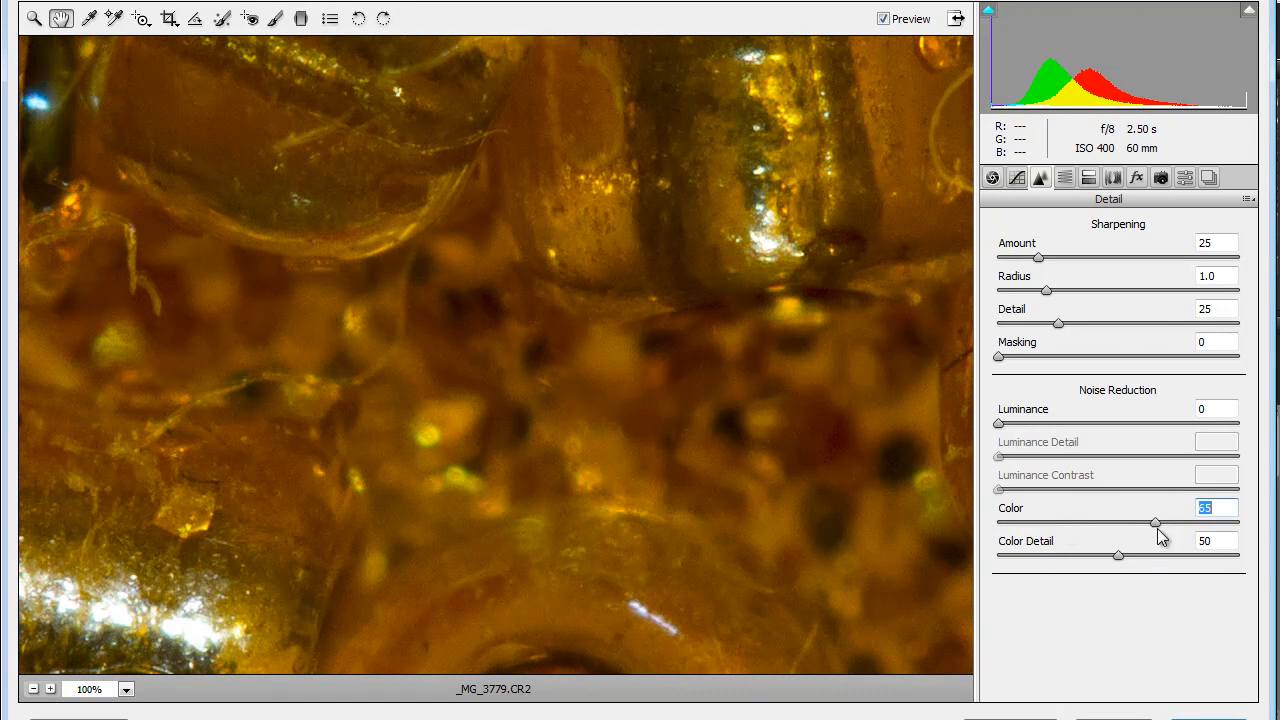
{"action": "left_click_drag", "start_coordinate": [1155, 523], "coordinate": [1058, 523]}
- Set the noise reduction to Luminance 44, Luminance Detail 69 and Luminance Contrast 24, comparing the photo with the preview off and on
{"action": "left_click_drag", "start_coordinate": [1000, 423], "coordinate": [1087, 433]}
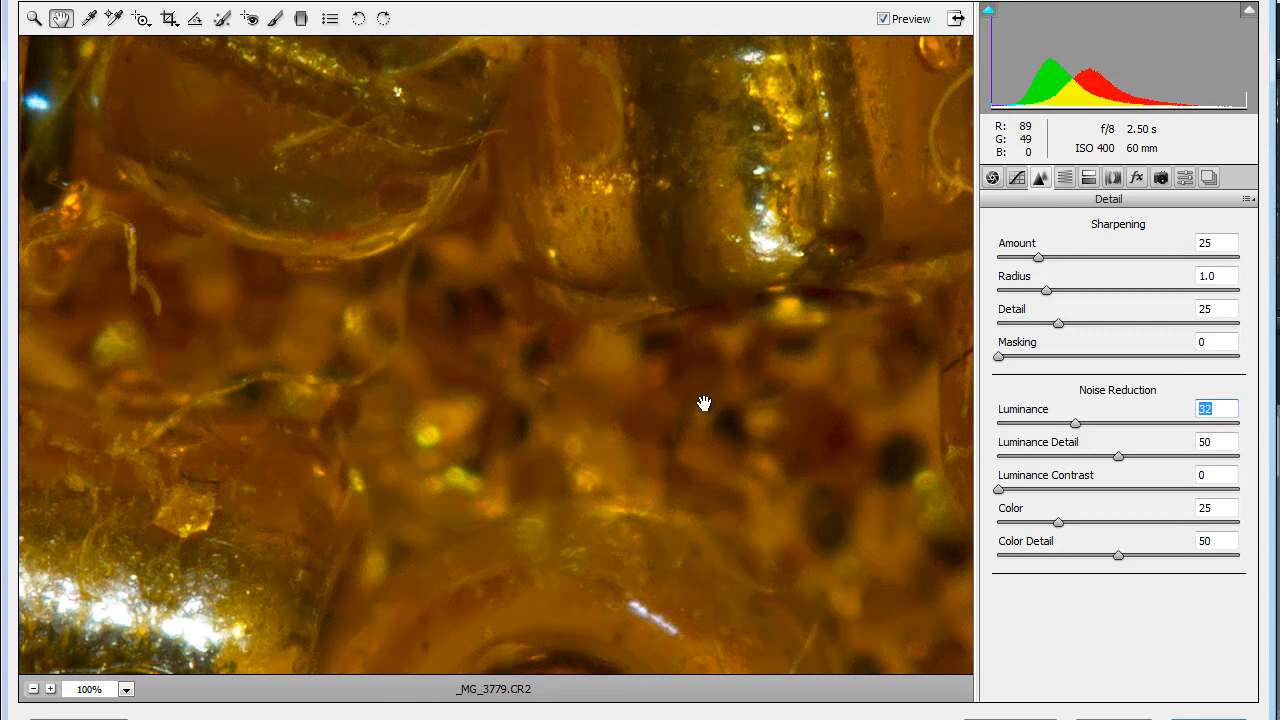
{"action": "left_click", "coordinate": [884, 19]}
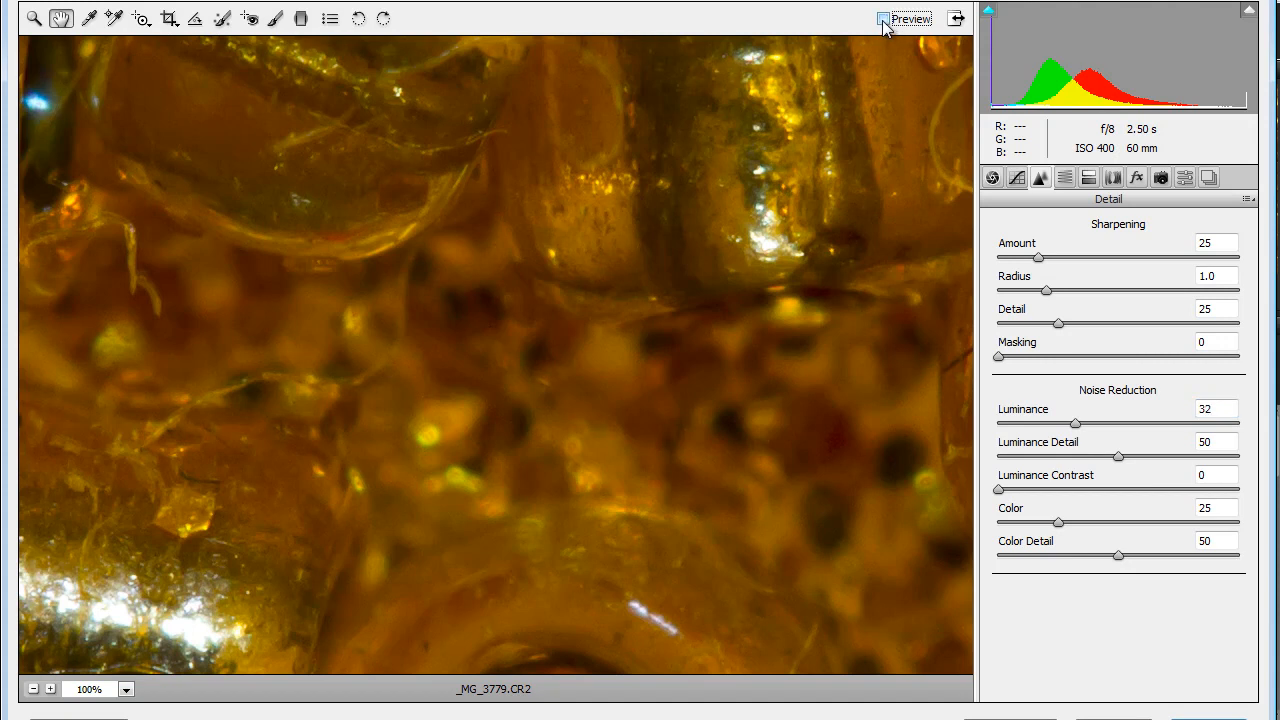
{"action": "left_click", "coordinate": [884, 19]}
{"action": "left_click_drag", "start_coordinate": [1075, 423], "coordinate": [1103, 428]}
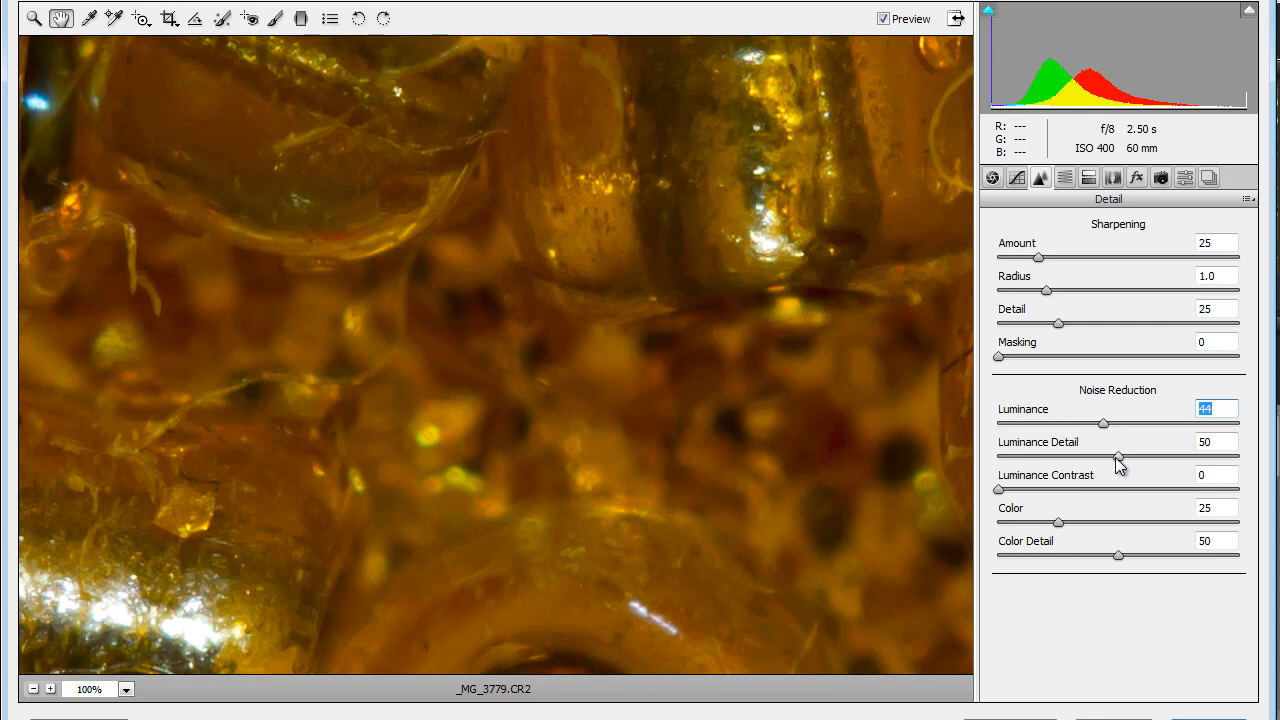
{"action": "left_click_drag", "start_coordinate": [1121, 454], "coordinate": [1165, 457]}
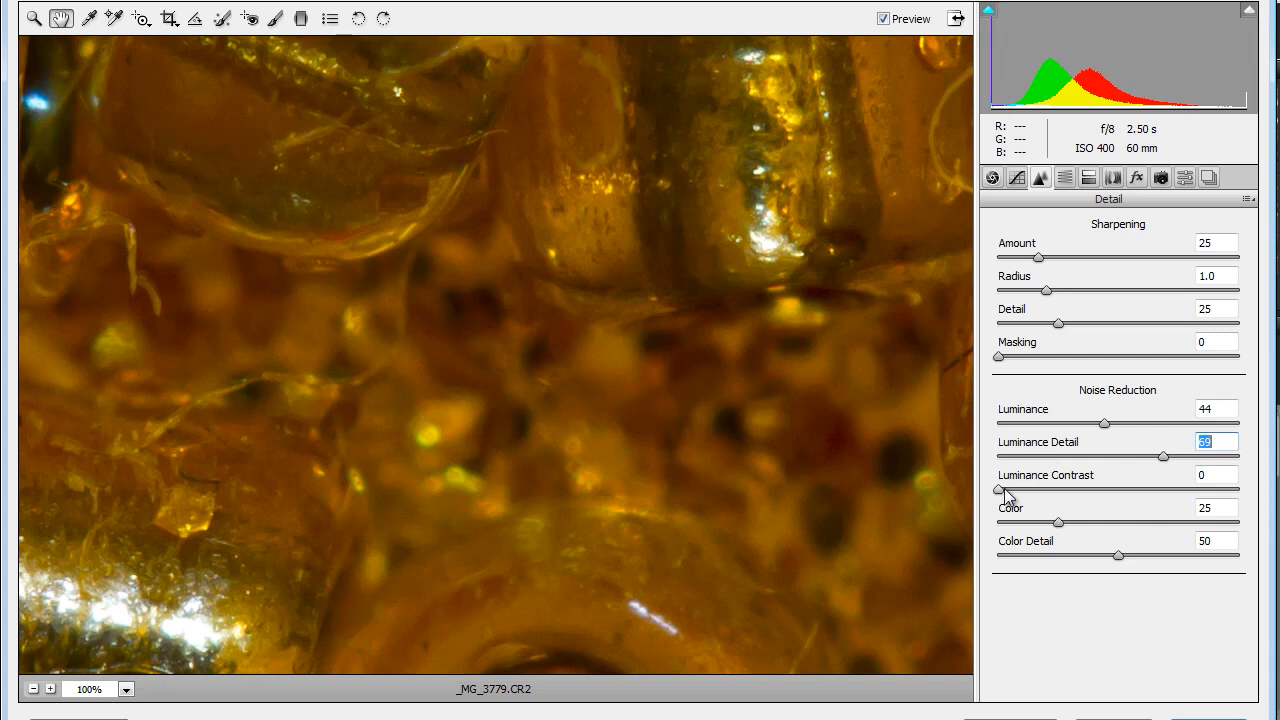
{"action": "left_click_drag", "start_coordinate": [1002, 490], "coordinate": [1062, 491]}
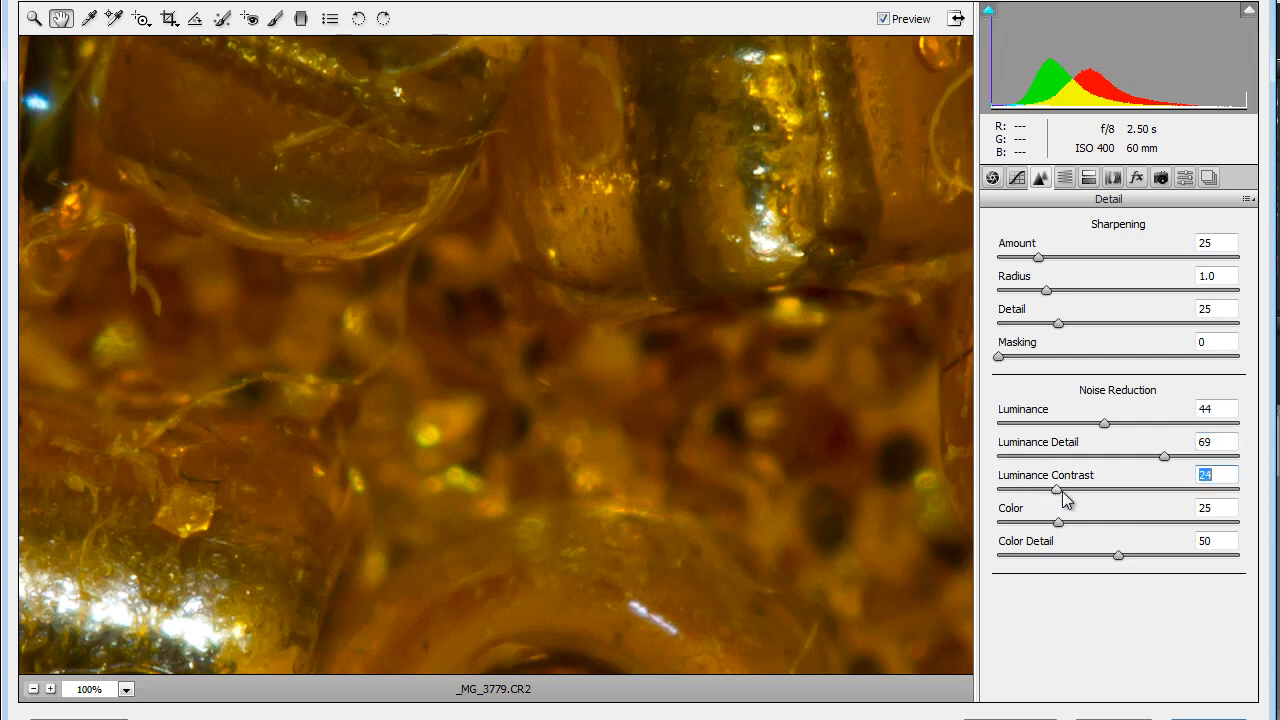
- Compare the beads photo with and without the noise reduction, and save the raw adjustments
{"action": "left_click", "coordinate": [884, 20]}
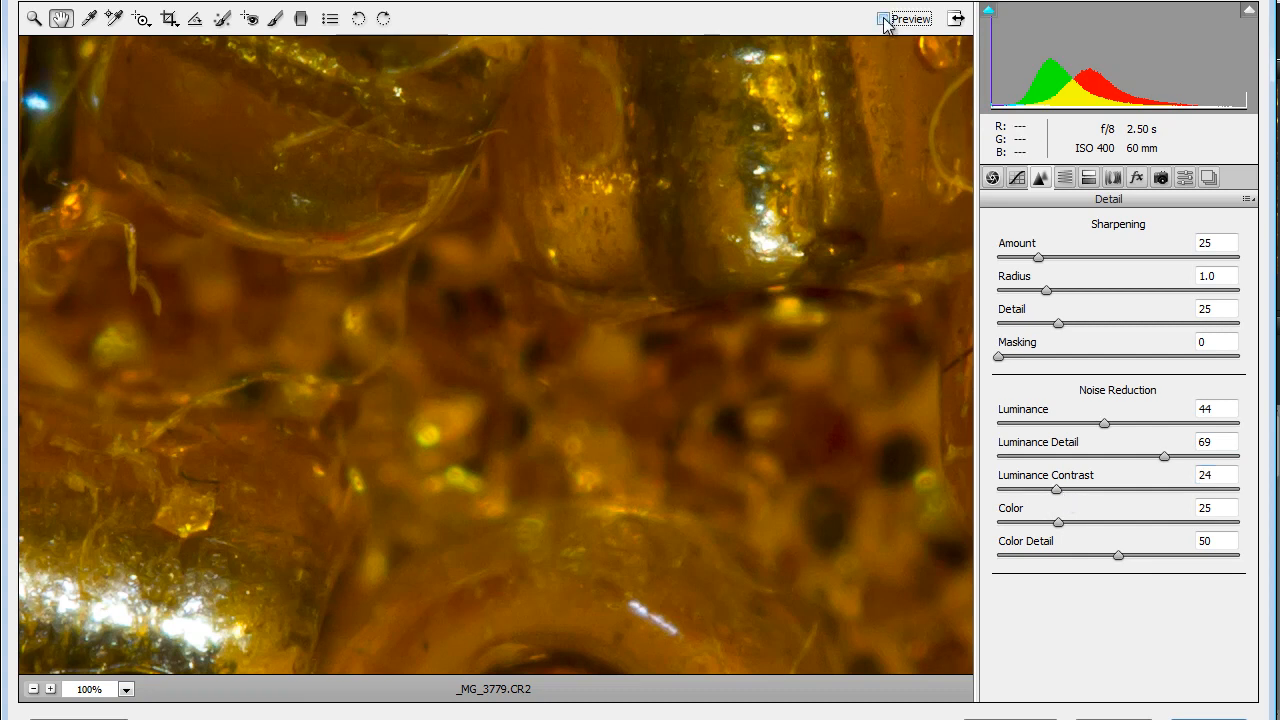
{"action": "left_click", "coordinate": [884, 19]}
{"action": "left_click", "coordinate": [884, 20]}
{"action": "left_click", "coordinate": [884, 20]}
{"action": "left_click", "coordinate": [1208, 719]}
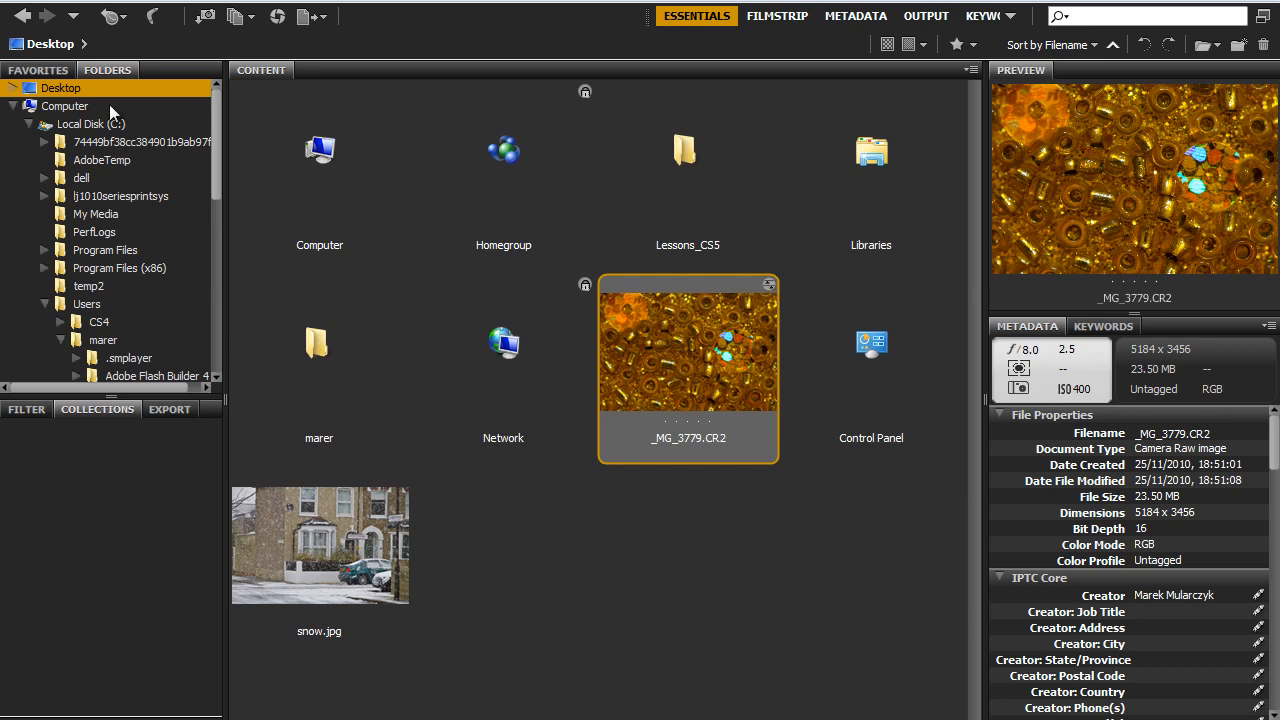
- Open 01_noise.dng in Camera Raw from My Documents > Dokumenty > ACE > Adobe Materials > CS5_Demos > PSCS5_DemoAssets_final > 6_ACR
{"action": "left_click", "coordinate": [52, 71]}
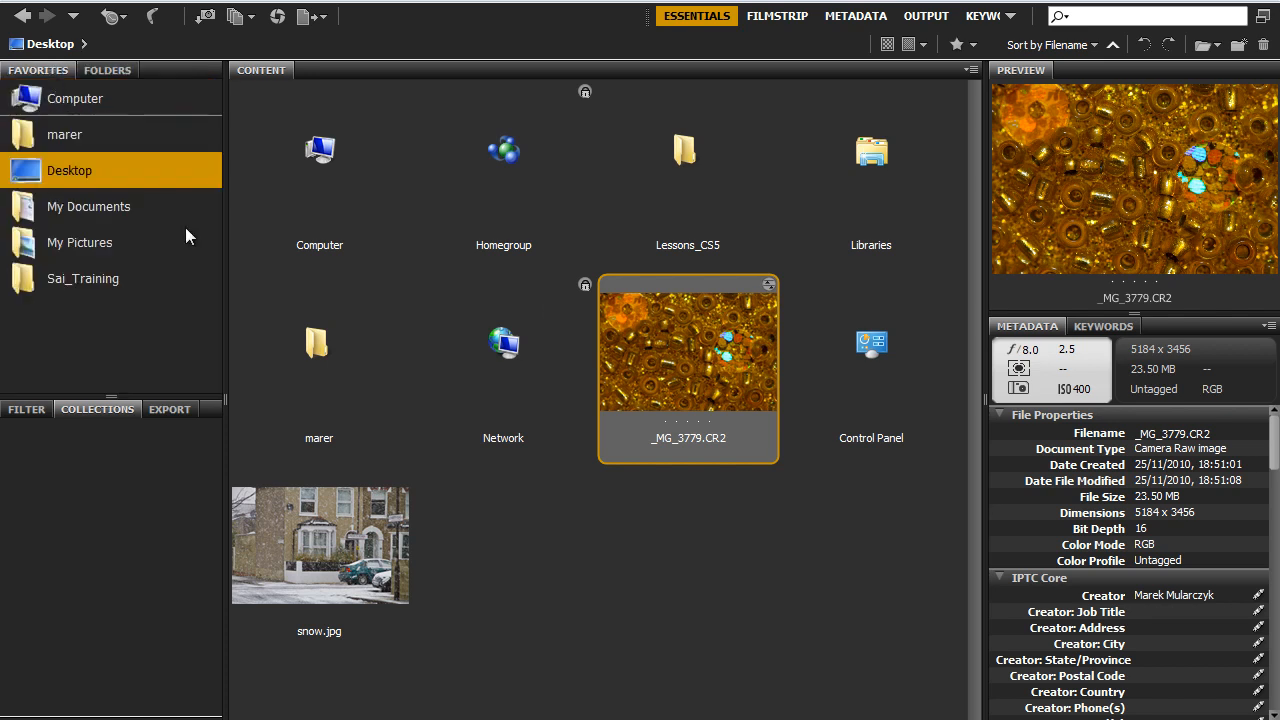
{"action": "left_click", "coordinate": [88, 209]}
{"action": "double_click", "coordinate": [675, 160]}
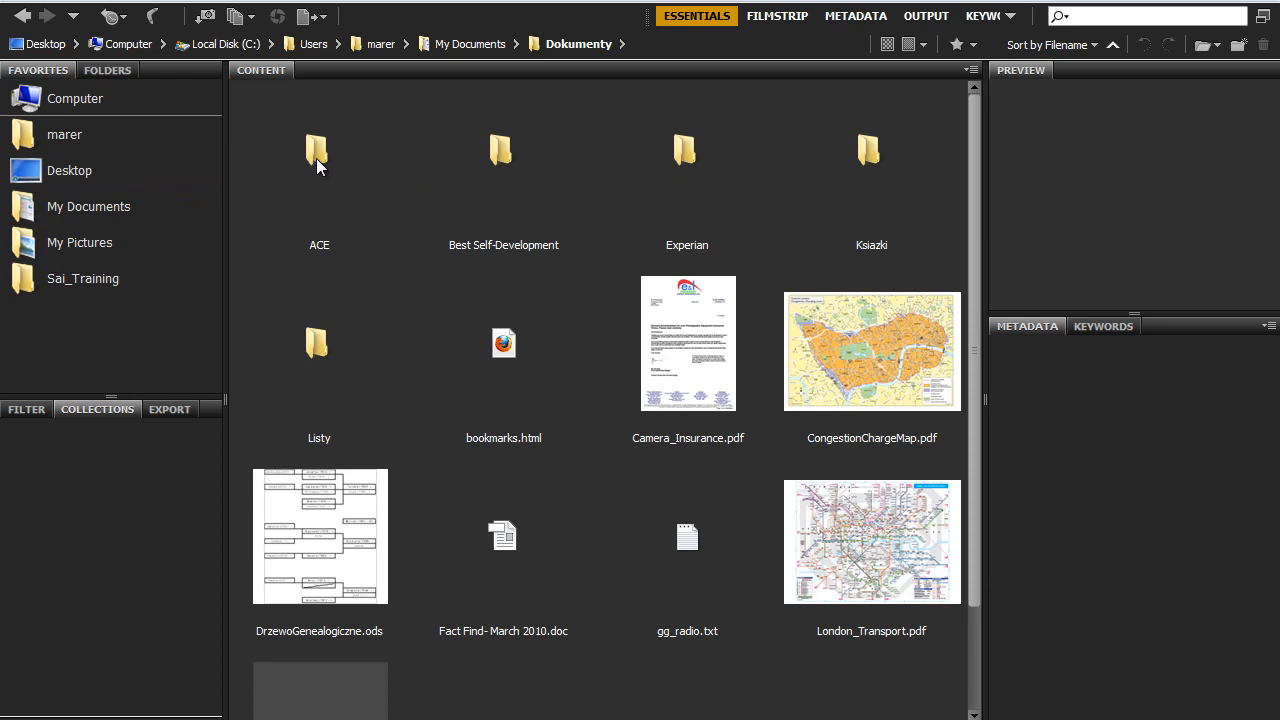
{"action": "double_click", "coordinate": [317, 155]}
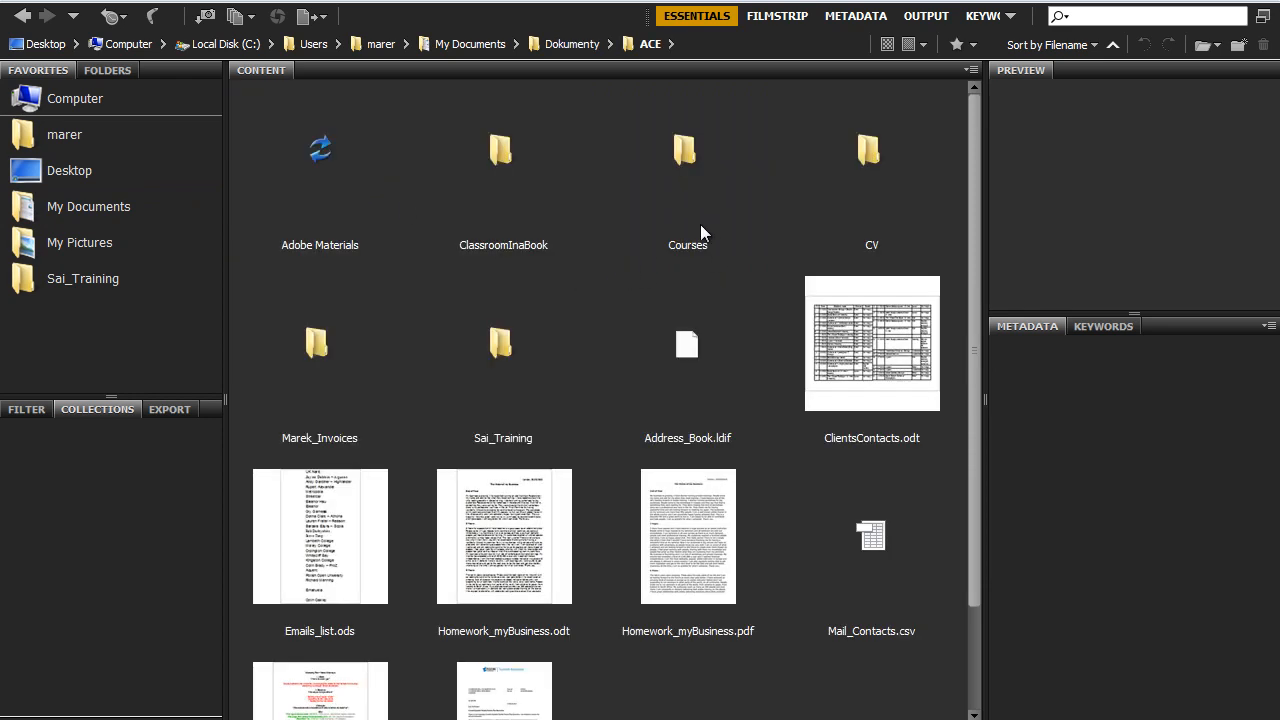
{"action": "double_click", "coordinate": [323, 160]}
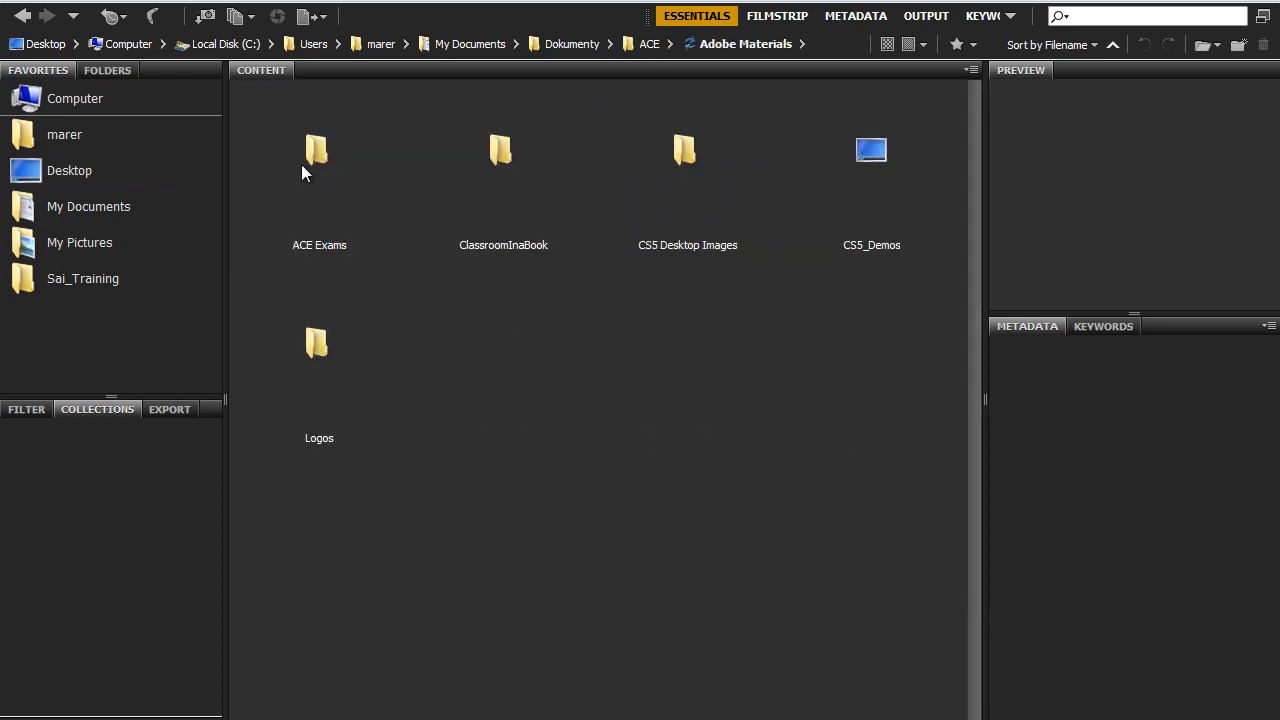
{"action": "double_click", "coordinate": [863, 159]}
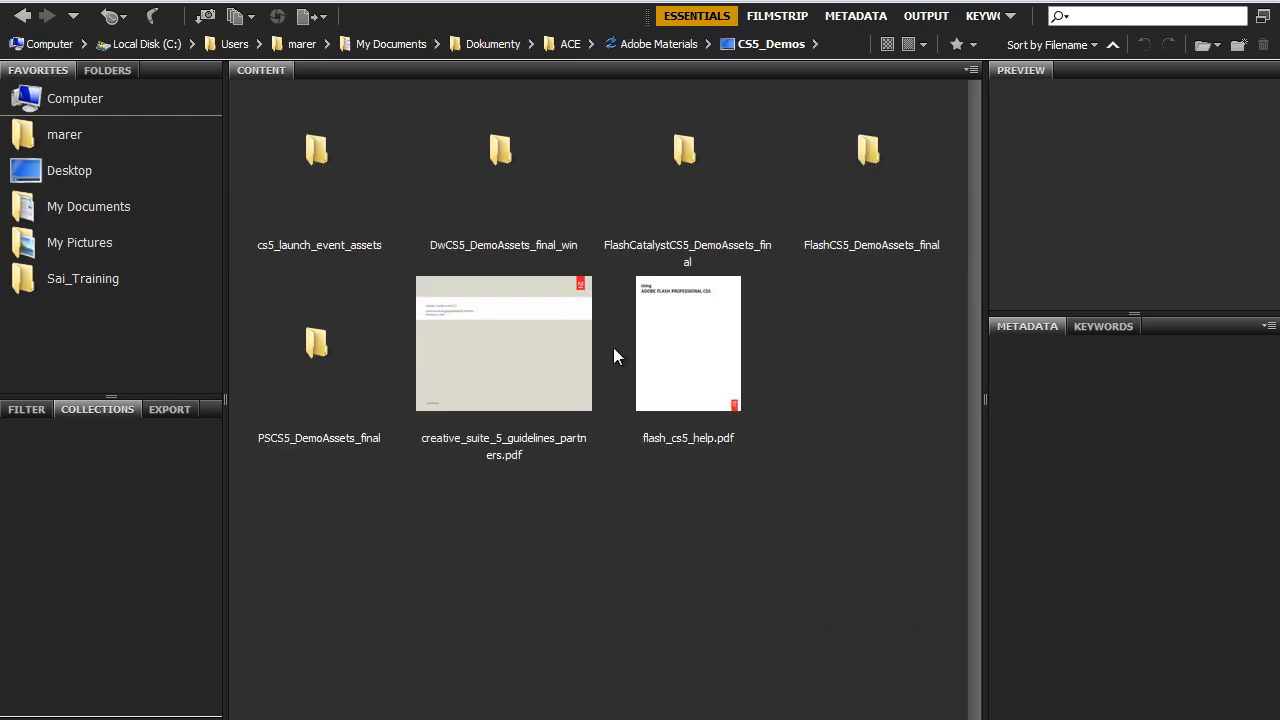
{"action": "double_click", "coordinate": [320, 345]}
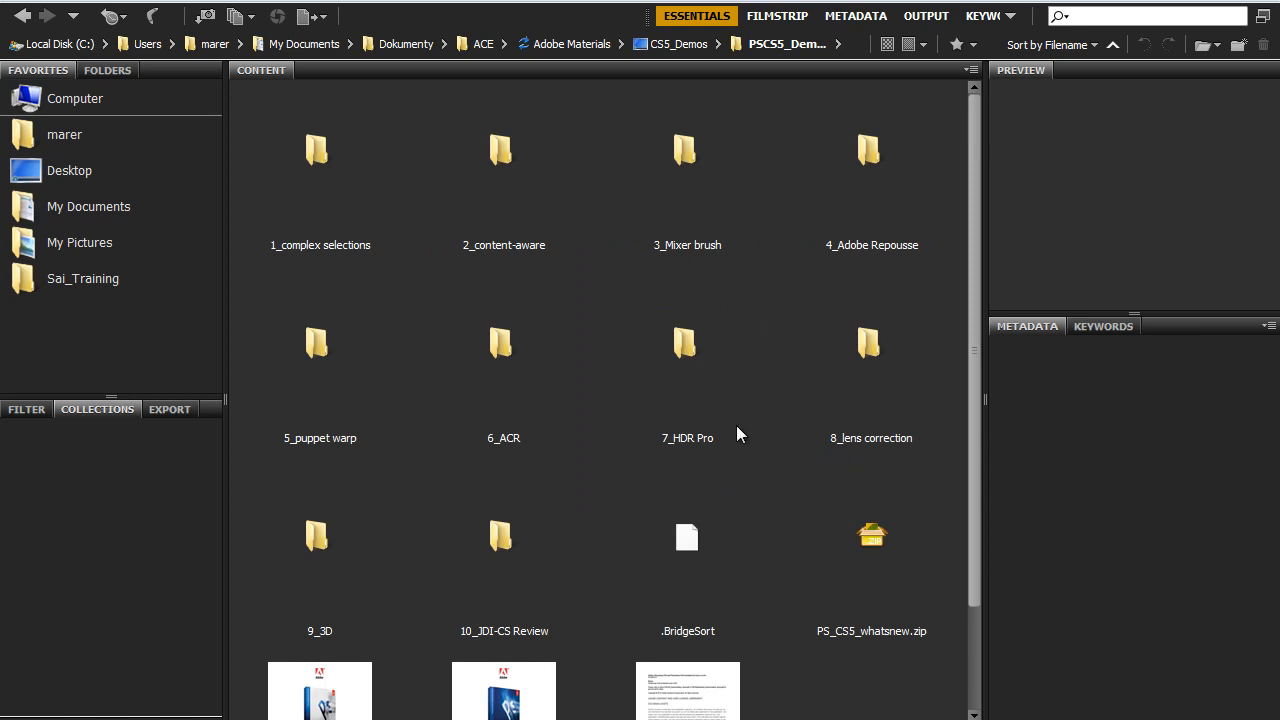
{"action": "double_click", "coordinate": [500, 343]}
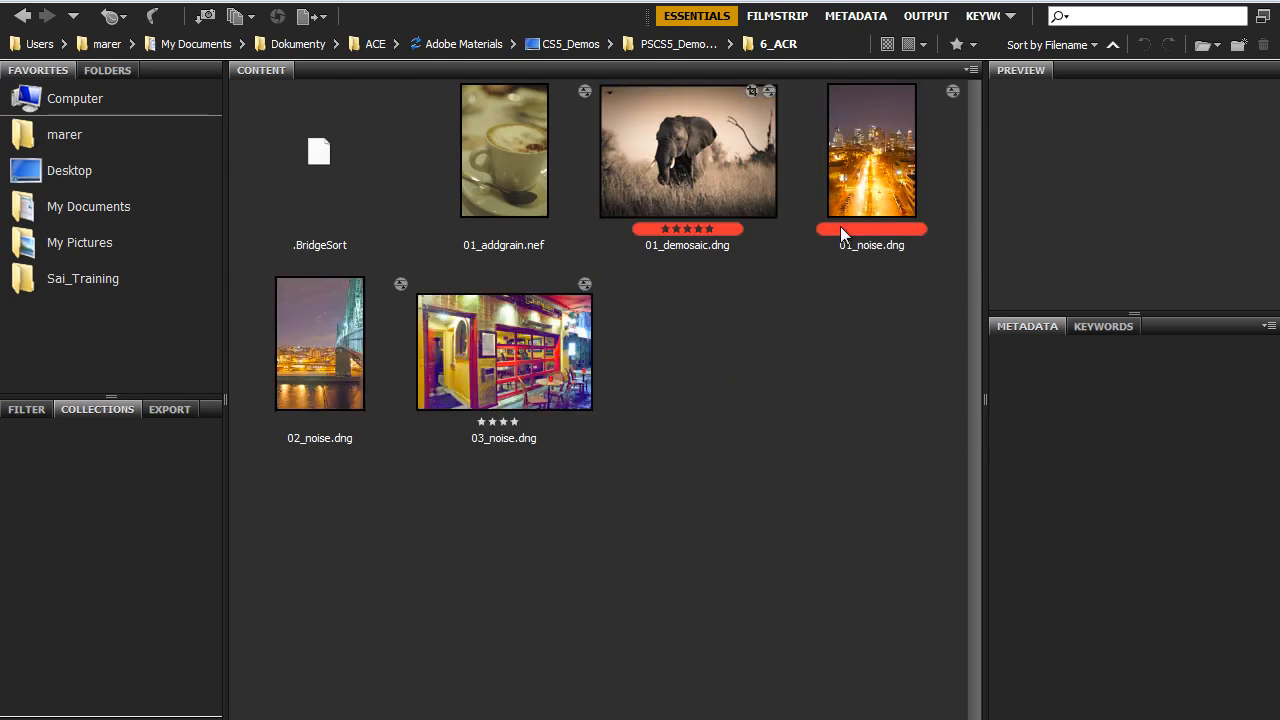
{"action": "left_click", "coordinate": [866, 181]}
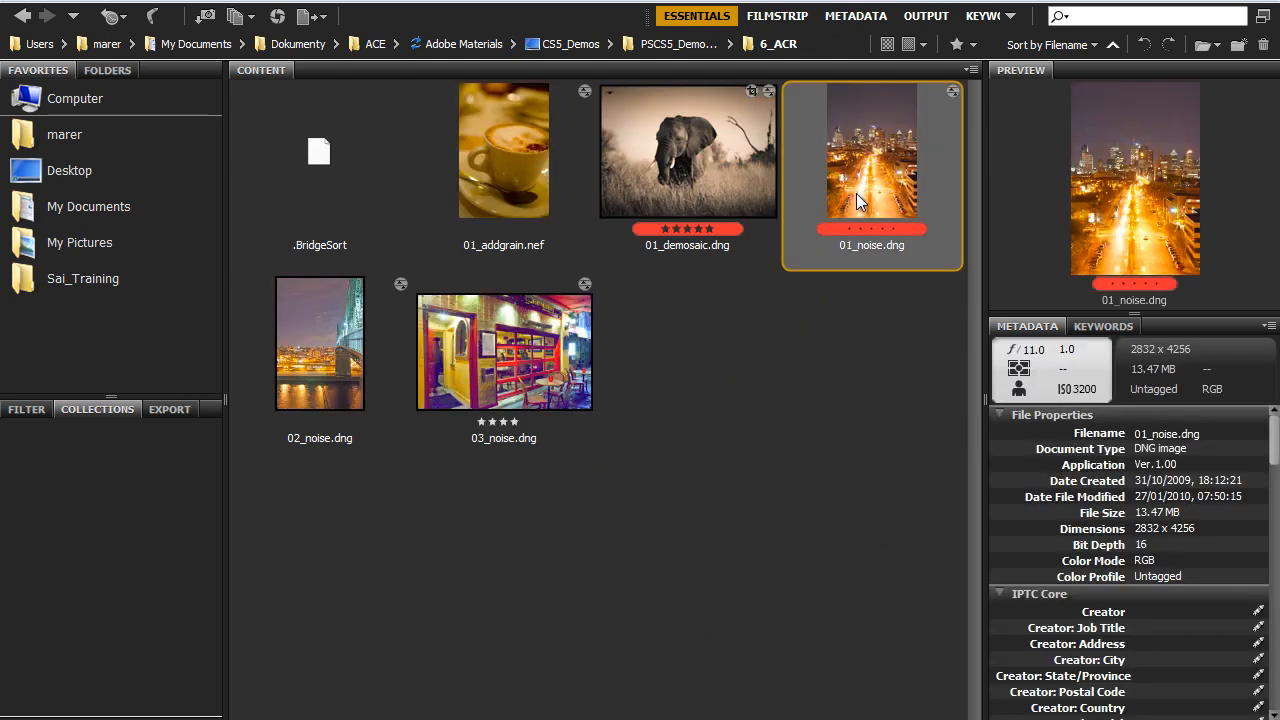
{"action": "double_click", "coordinate": [857, 195]}
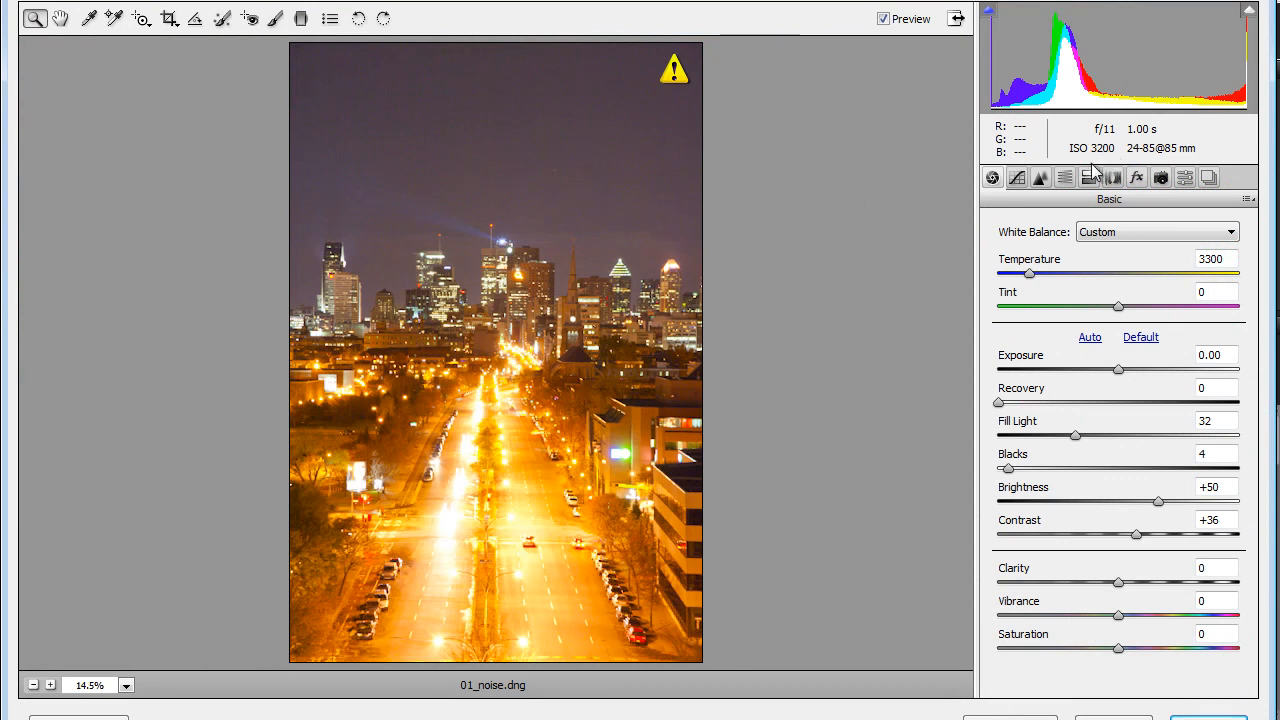
- Examine the noise in the night sky above the city skyline at 100% magnification
{"action": "left_click_drag", "start_coordinate": [309, 66], "coordinate": [702, 382]}
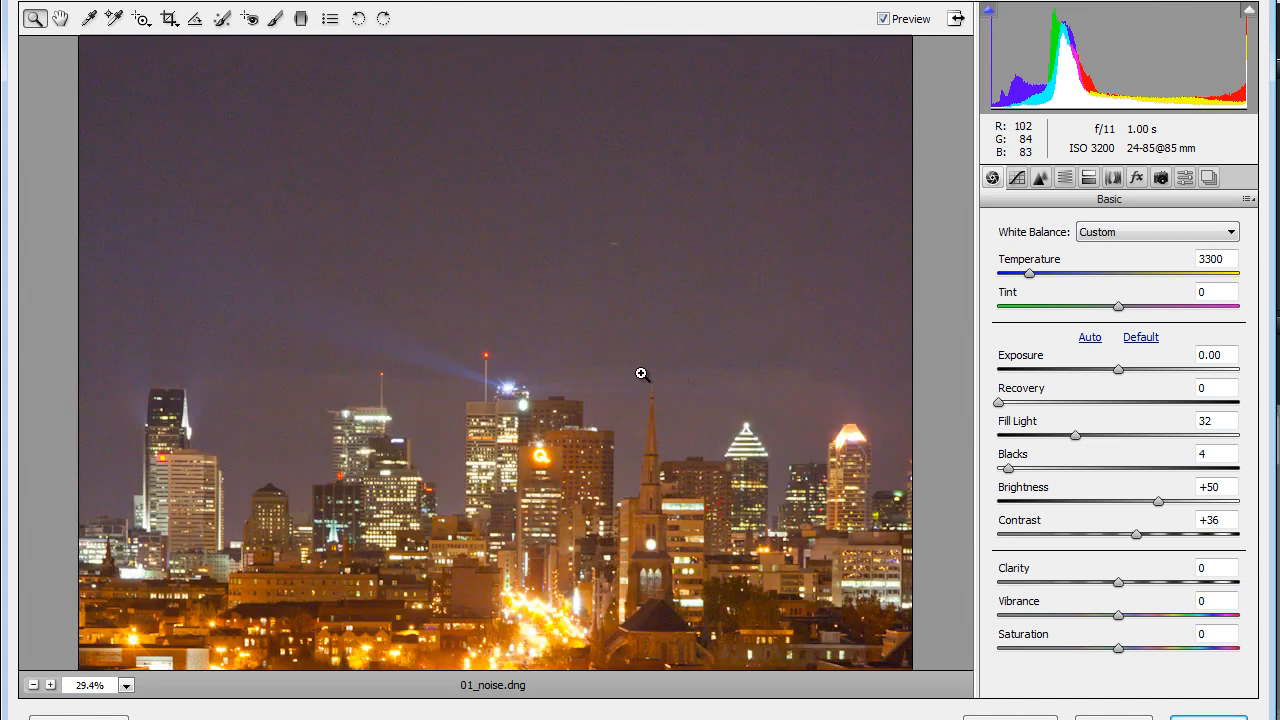
{"action": "left_click_drag", "start_coordinate": [323, 157], "coordinate": [649, 420]}
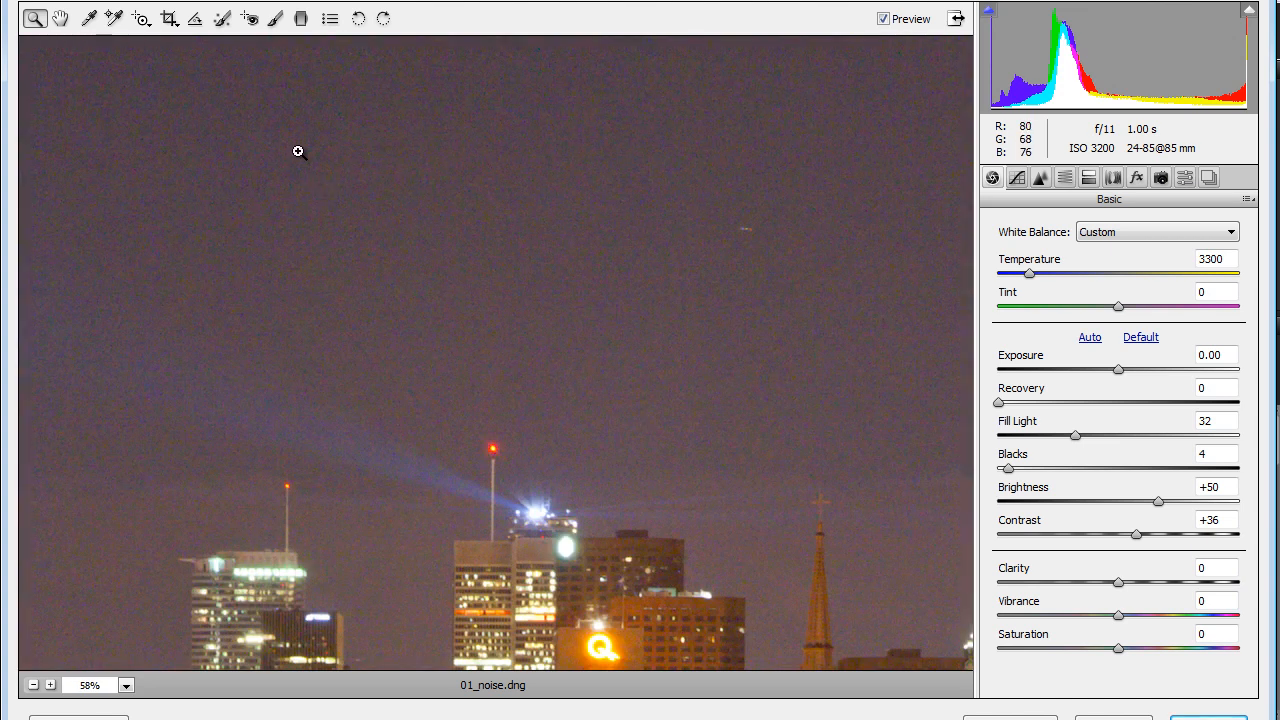
{"action": "left_click_drag", "start_coordinate": [300, 154], "coordinate": [577, 397]}
{"action": "left_click", "coordinate": [126, 686]}
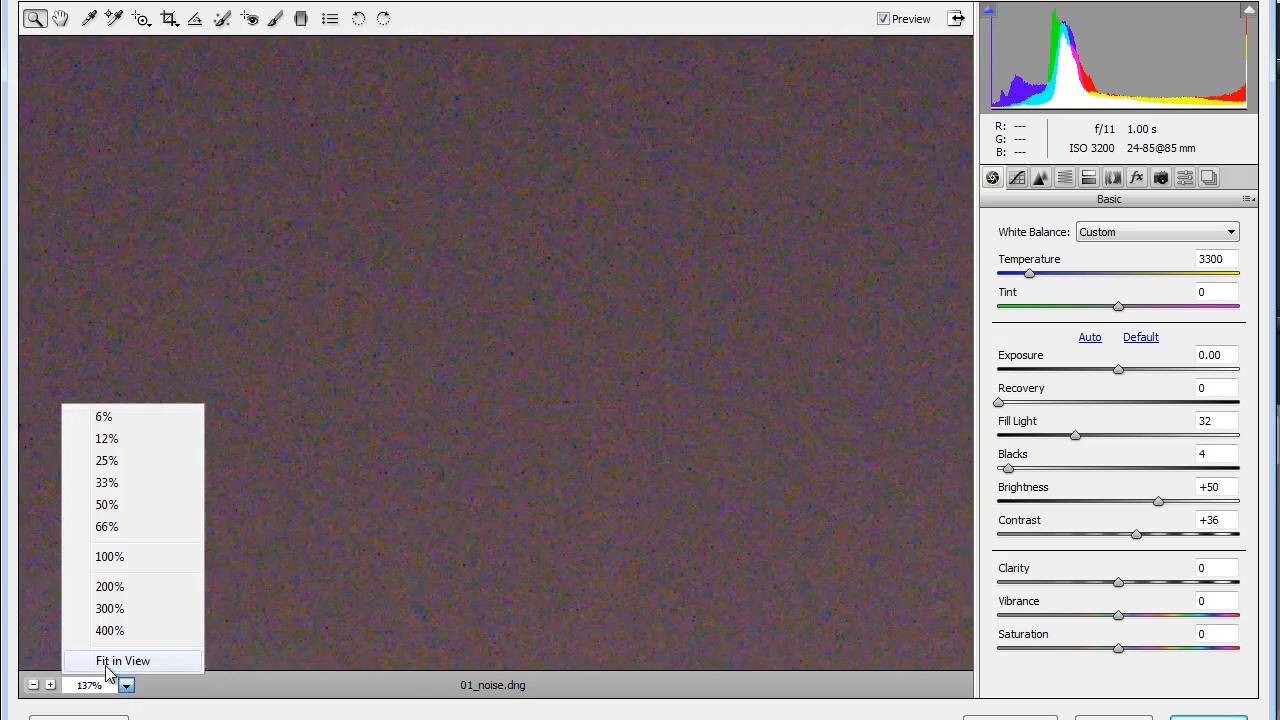
{"action": "left_click", "coordinate": [108, 557]}
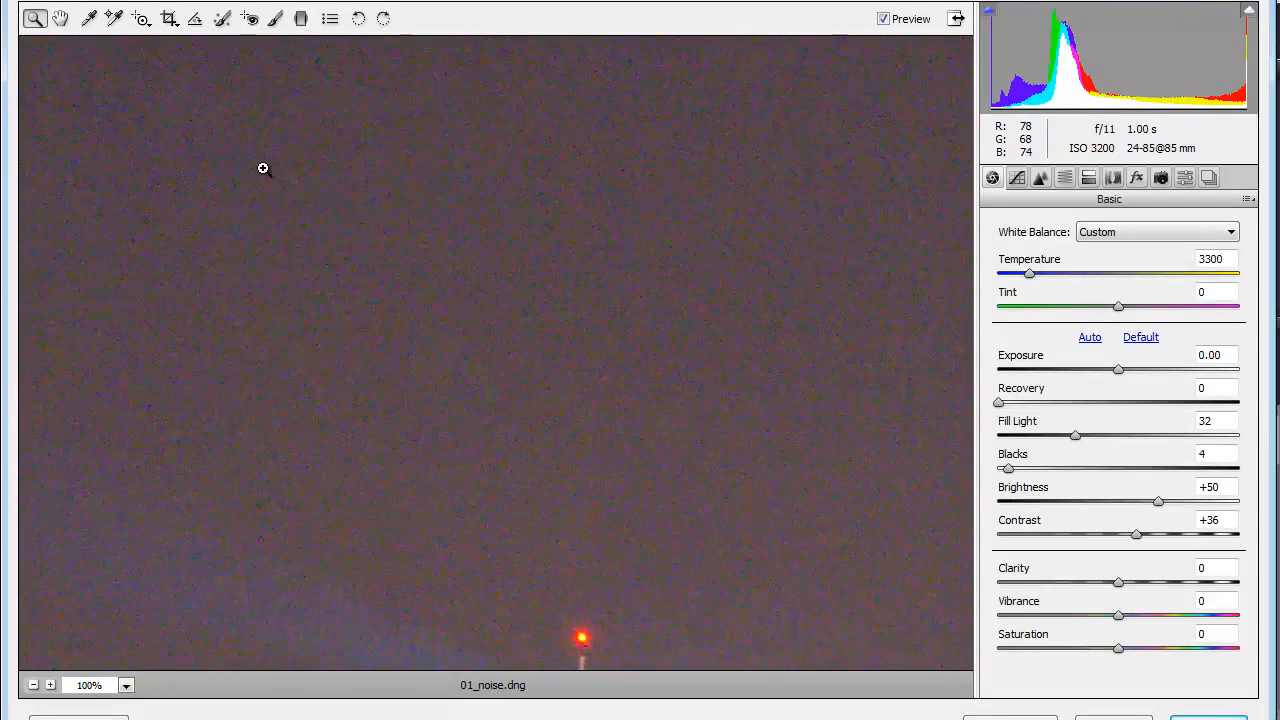
{"action": "left_click", "coordinate": [61, 18]}
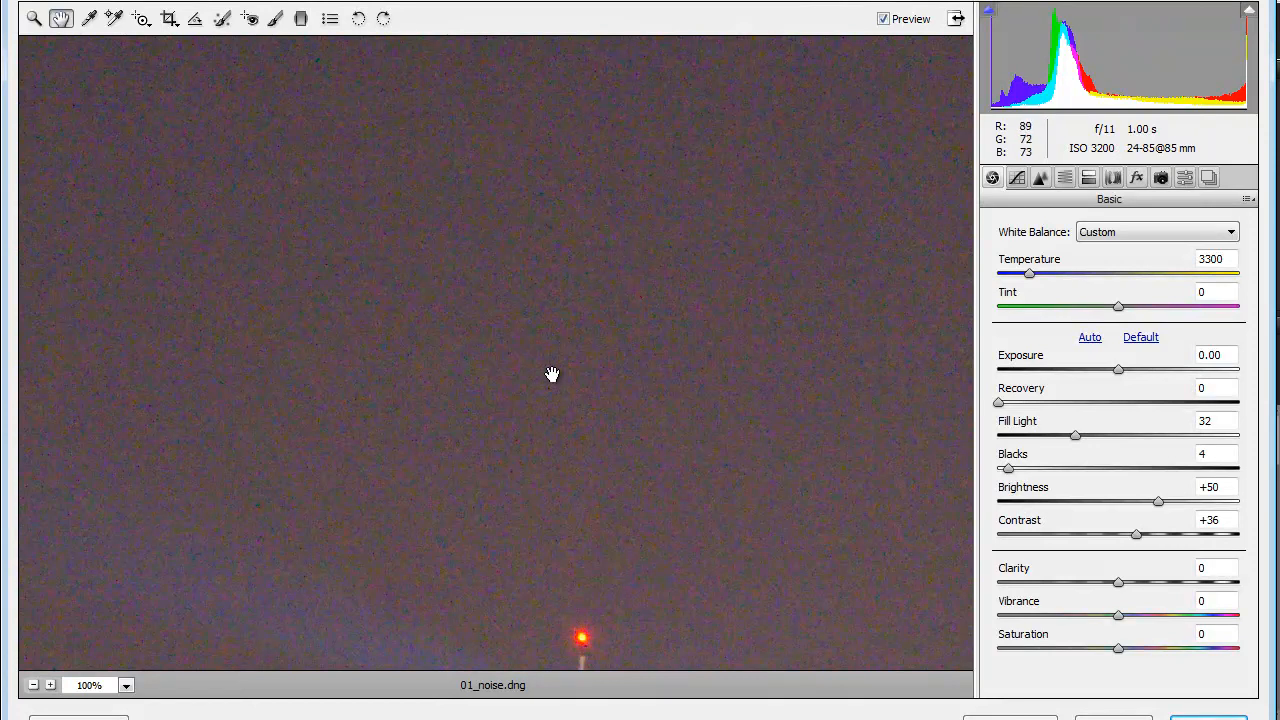
- Set the Color noise reduction to 23 in the Detail adjustments, and compare the sky with the preview off and on
{"action": "left_click", "coordinate": [1041, 177]}
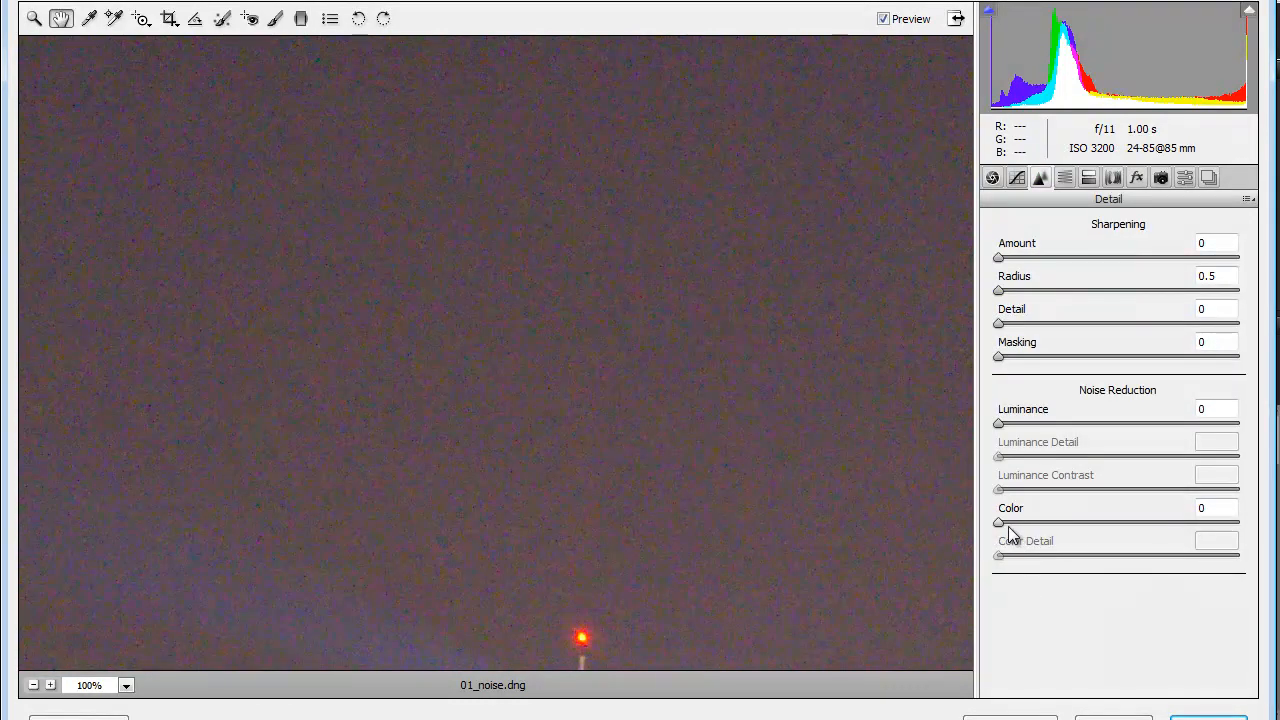
{"action": "left_click_drag", "start_coordinate": [1000, 521], "coordinate": [1051, 519]}
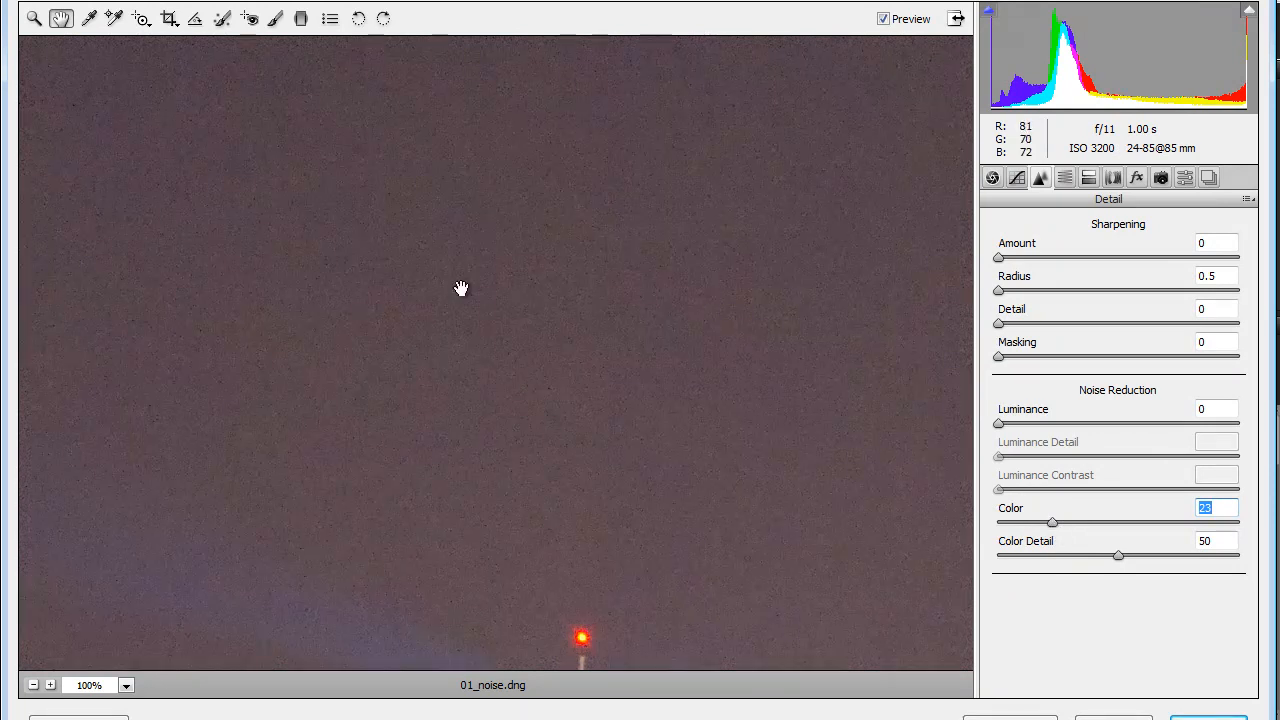
{"action": "left_click", "coordinate": [883, 20]}
{"action": "left_click", "coordinate": [884, 21]}
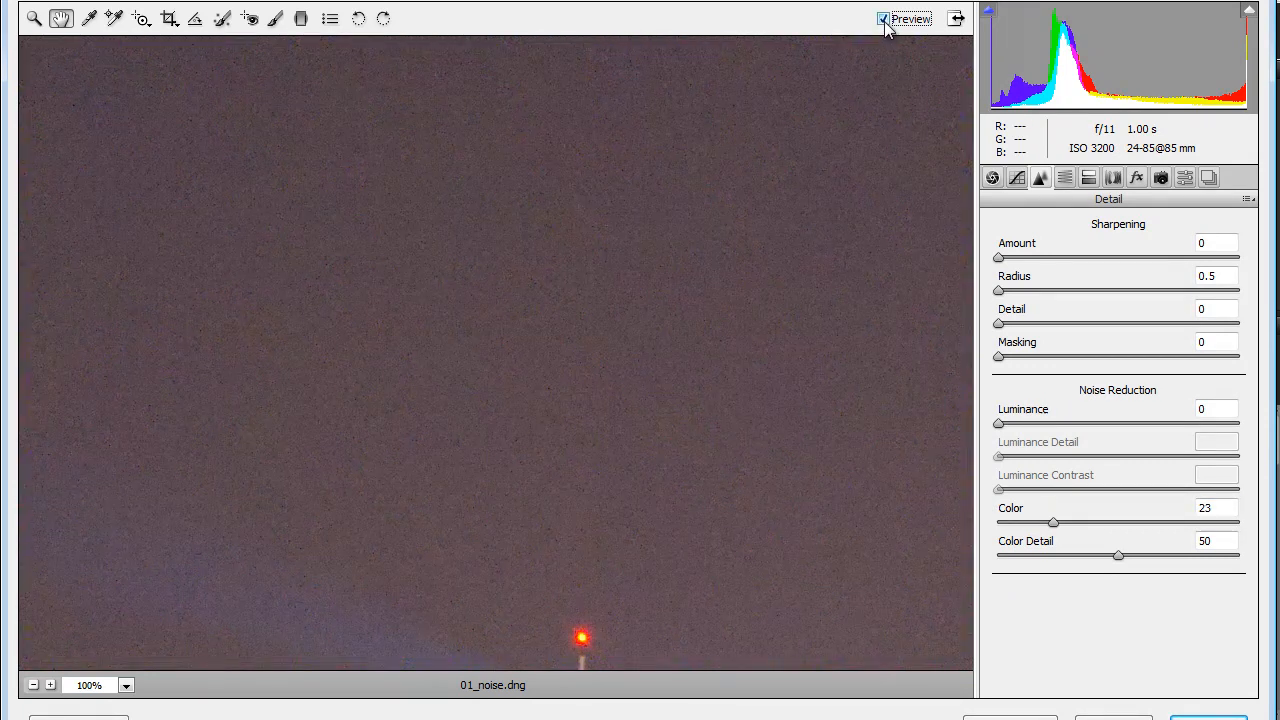
- Set the noise reduction to Color Detail 64, Luminance 61, Luminance Detail 73 and Luminance Contrast 19
{"action": "left_click", "coordinate": [883, 19]}
{"action": "left_click_drag", "start_coordinate": [1121, 556], "coordinate": [1160, 568]}
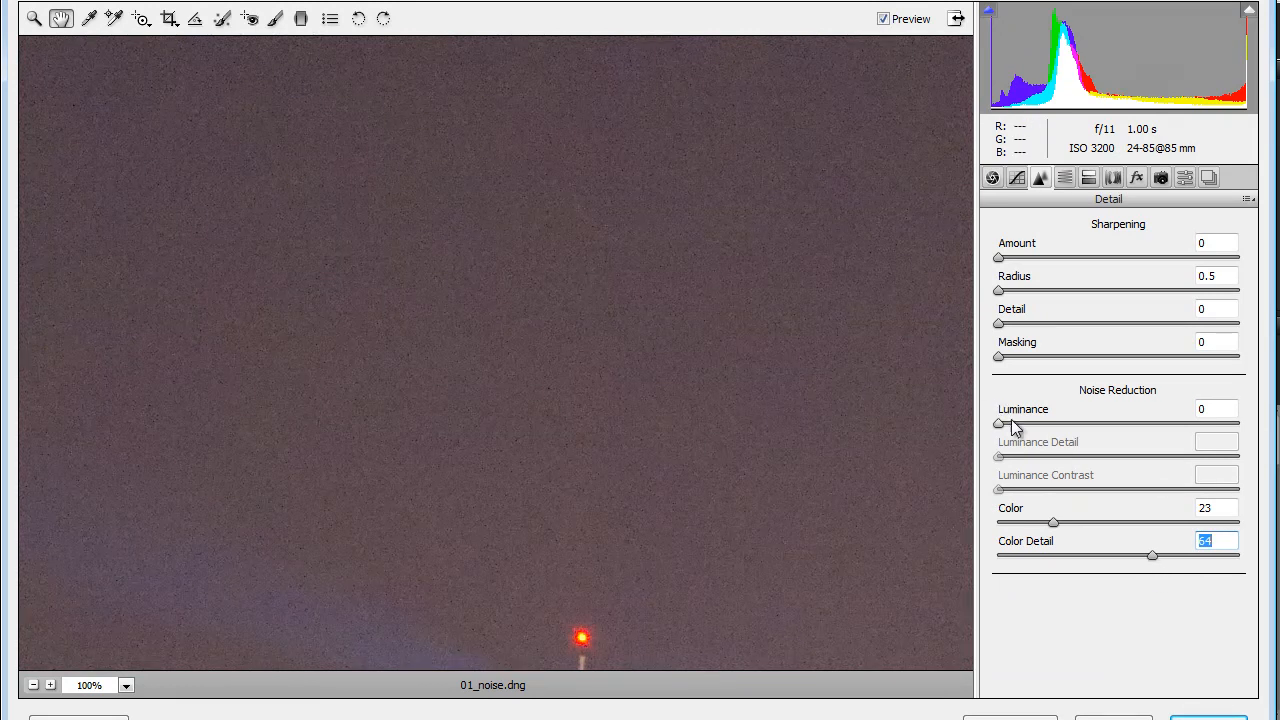
{"action": "left_click_drag", "start_coordinate": [998, 424], "coordinate": [1145, 426]}
{"action": "left_click_drag", "start_coordinate": [600, 529], "coordinate": [602, 337]}
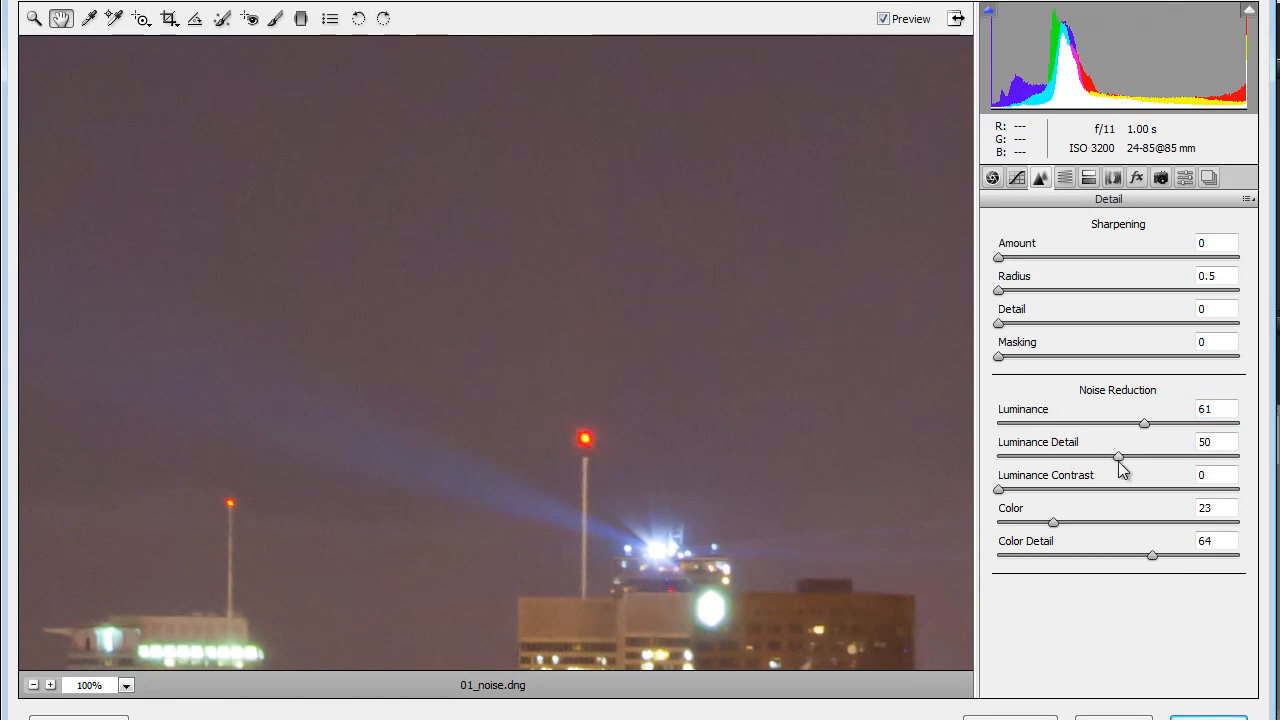
{"action": "left_click_drag", "start_coordinate": [1122, 456], "coordinate": [1176, 458]}
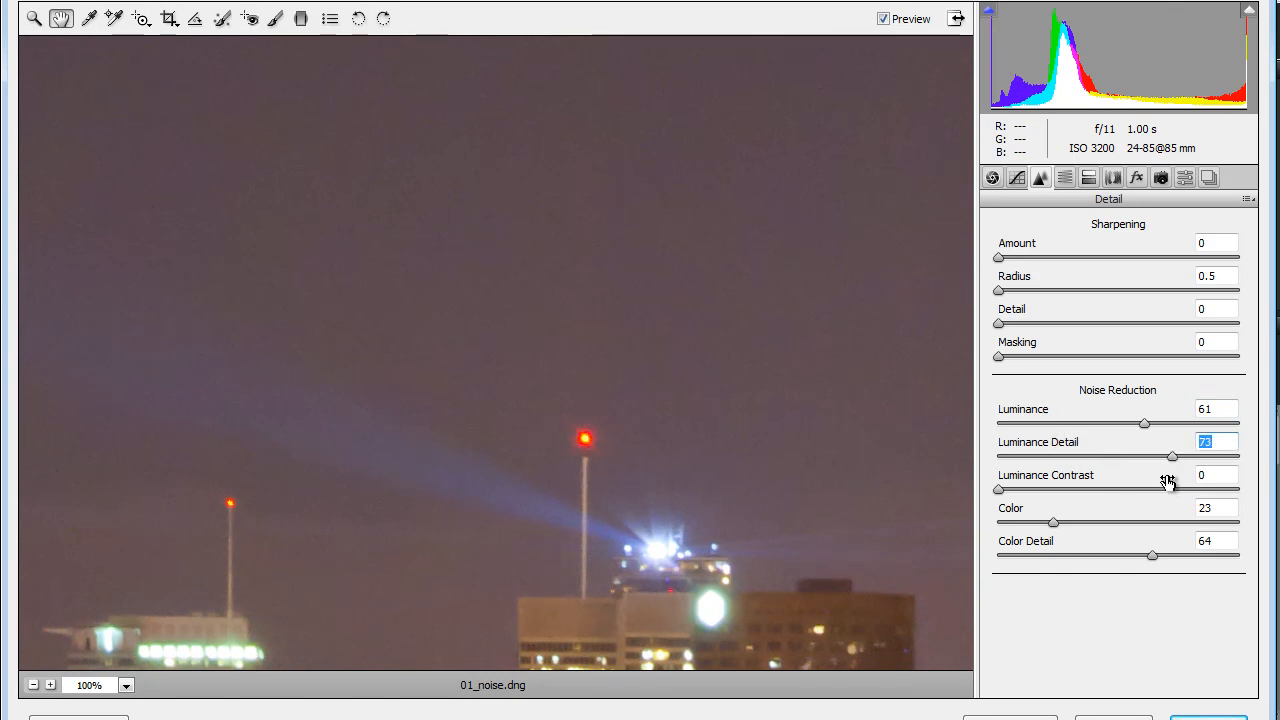
{"action": "left_click_drag", "start_coordinate": [999, 490], "coordinate": [1043, 509]}
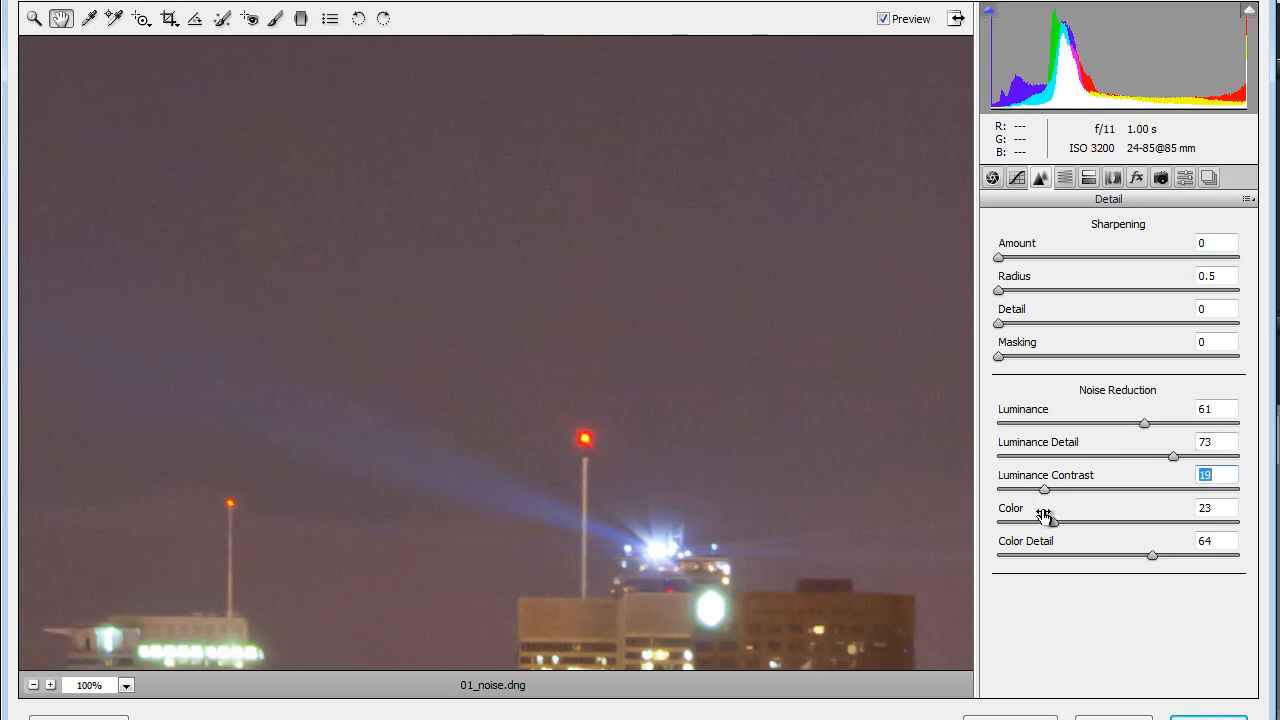
- Compare the night sky and building tops with the noise reduction preview off and on
{"action": "left_click", "coordinate": [884, 20]}
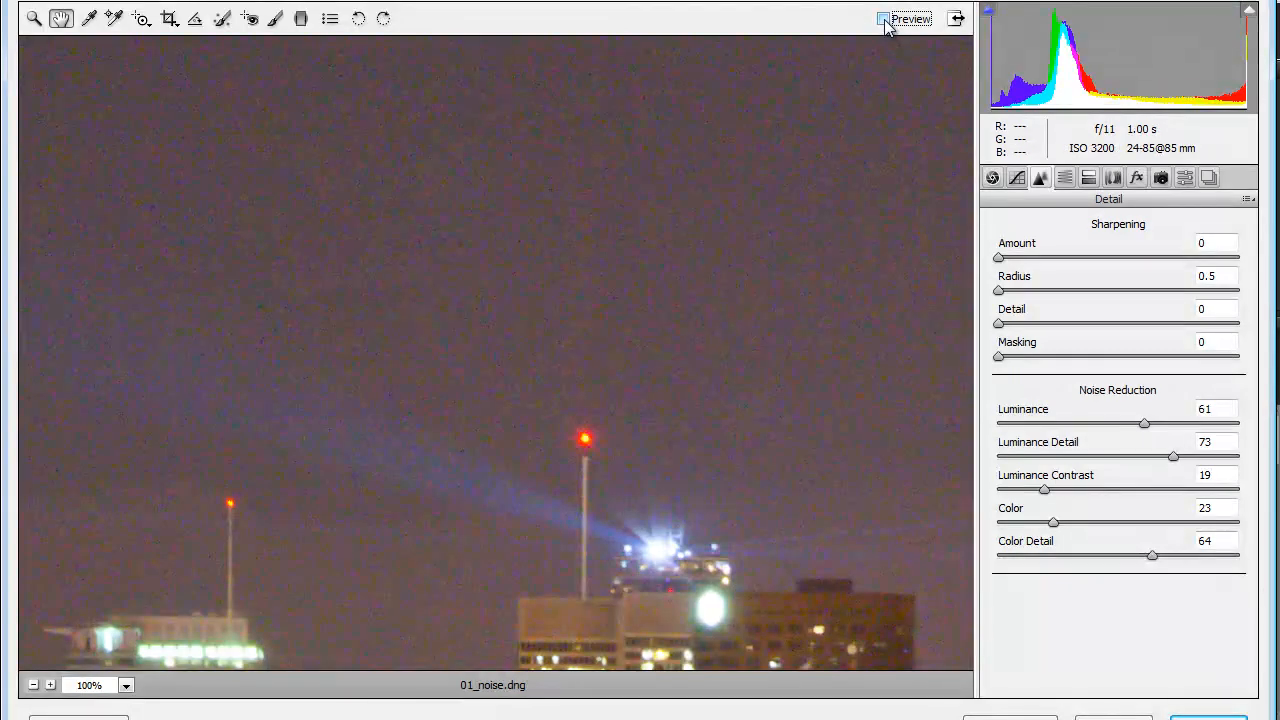
{"action": "left_click", "coordinate": [884, 20]}
{"action": "left_click", "coordinate": [884, 20]}
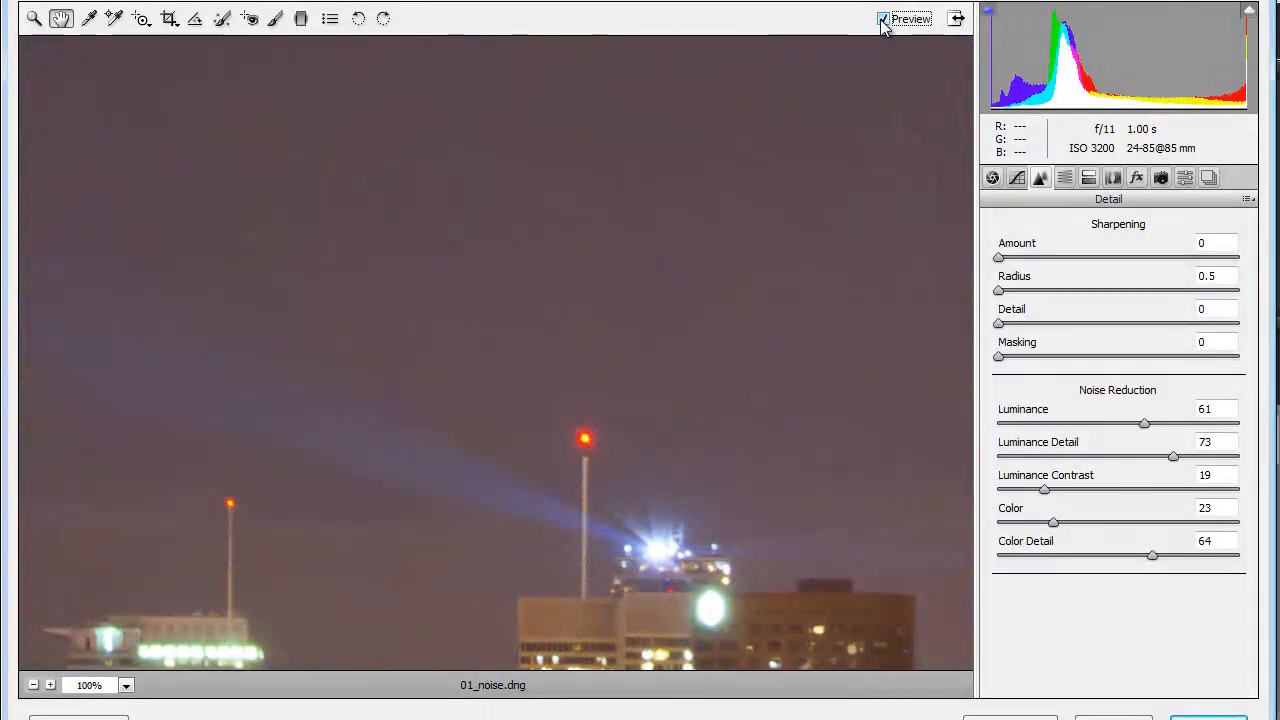